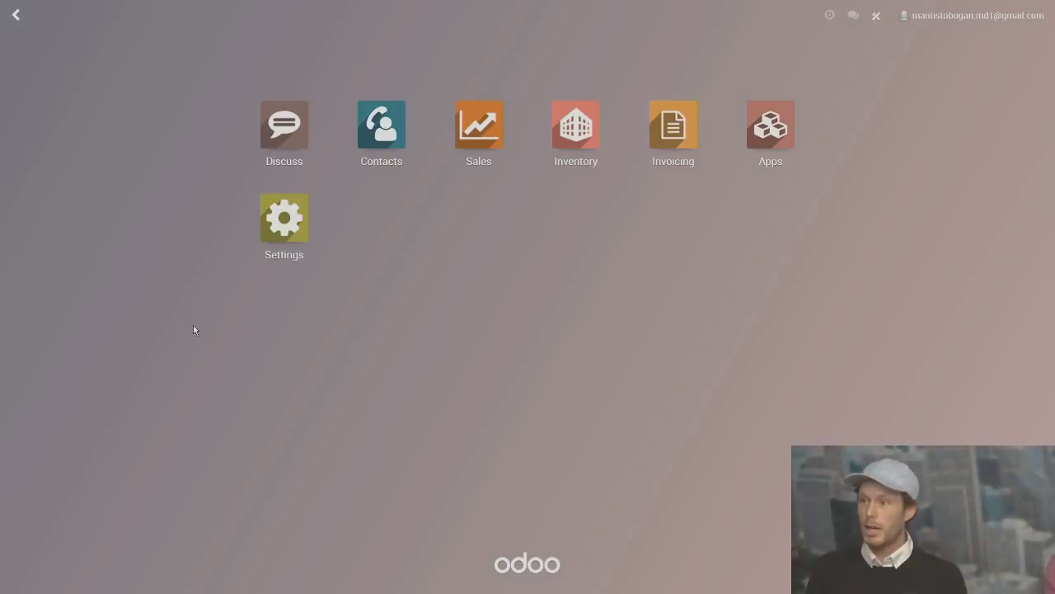
In Contacts, create a new company contact and enter the customer's name.
{"action": "left_click", "coordinate": [381, 143]}
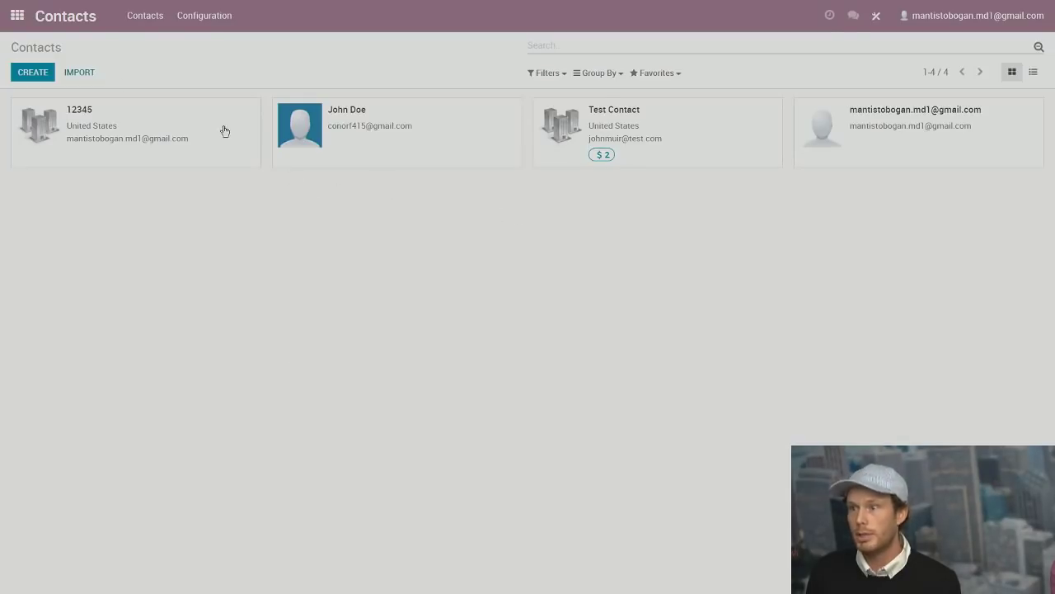
{"action": "left_click", "coordinate": [37, 74]}
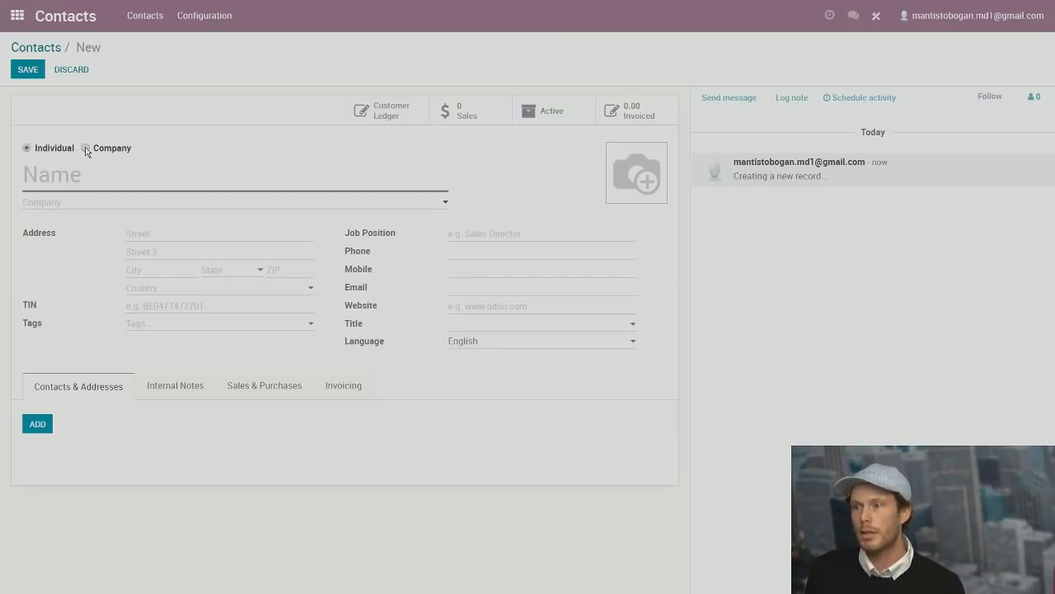
{"action": "left_click", "coordinate": [86, 148]}
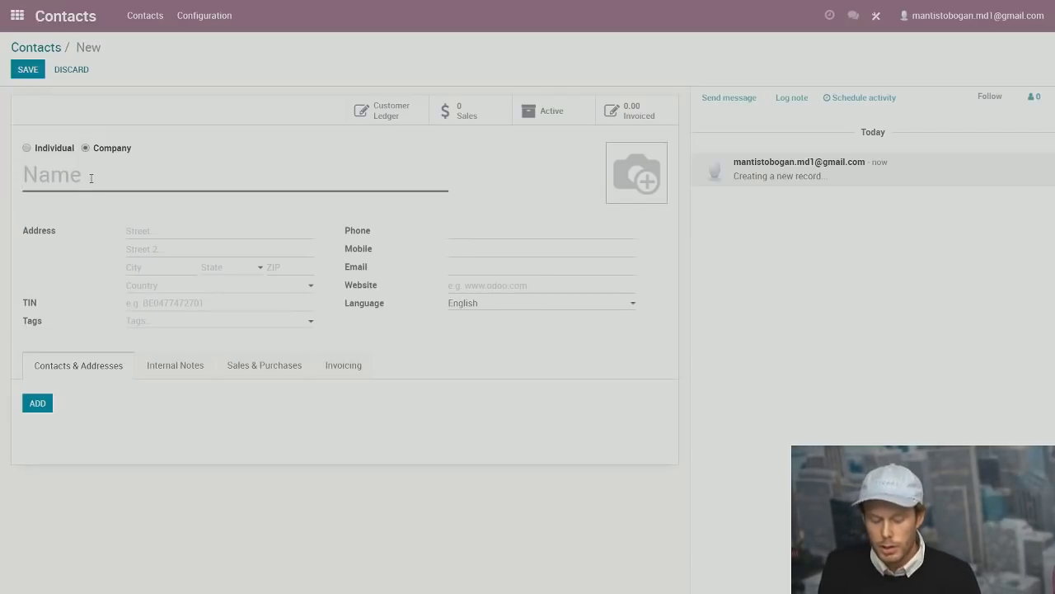
{"action": "type", "text": "Jane Do"}
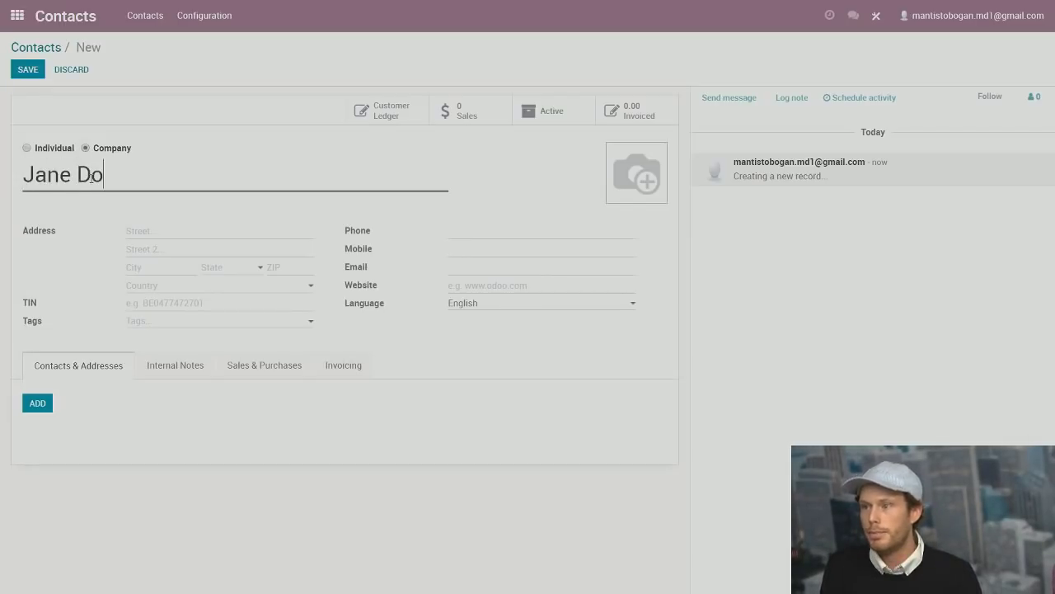
{"action": "type", "text": "e"}
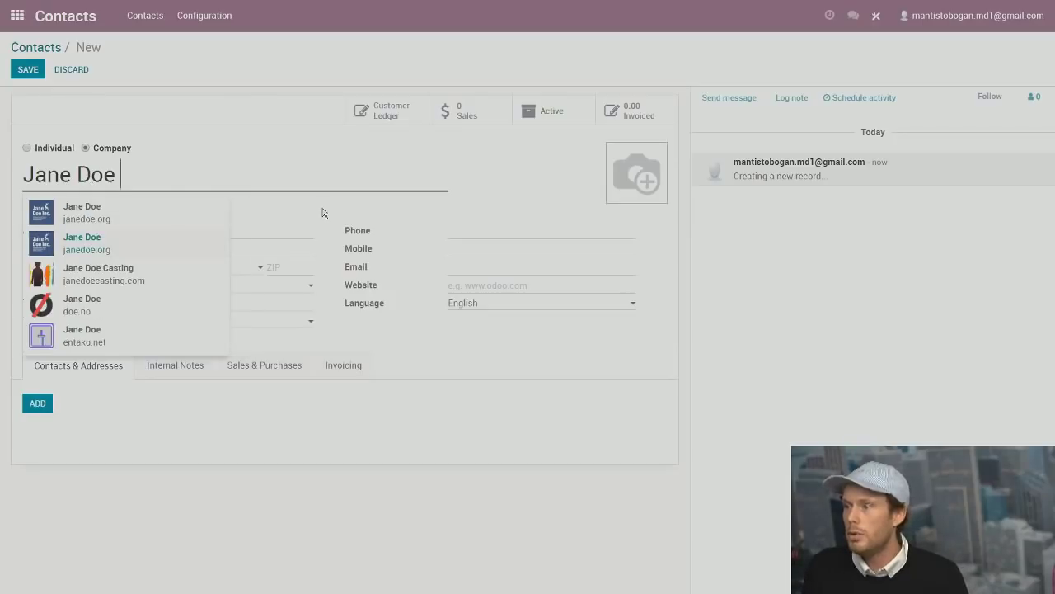
{"action": "left_click", "coordinate": [322, 212]}
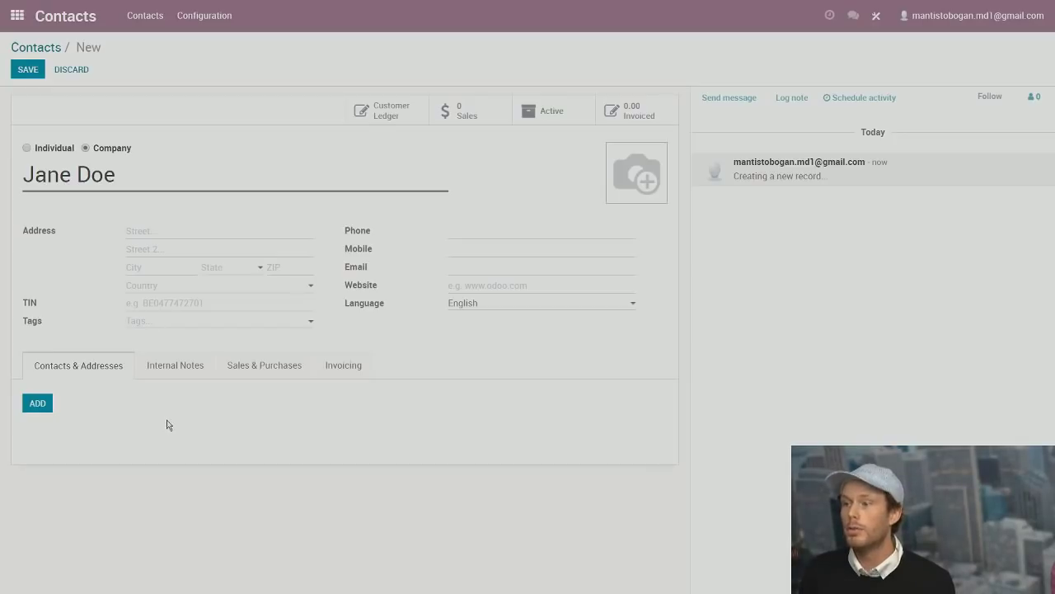
Leave Is a Vendor unchecked under Sales & Purchases so the contact stays customer-only.
{"action": "left_click", "coordinate": [256, 367]}
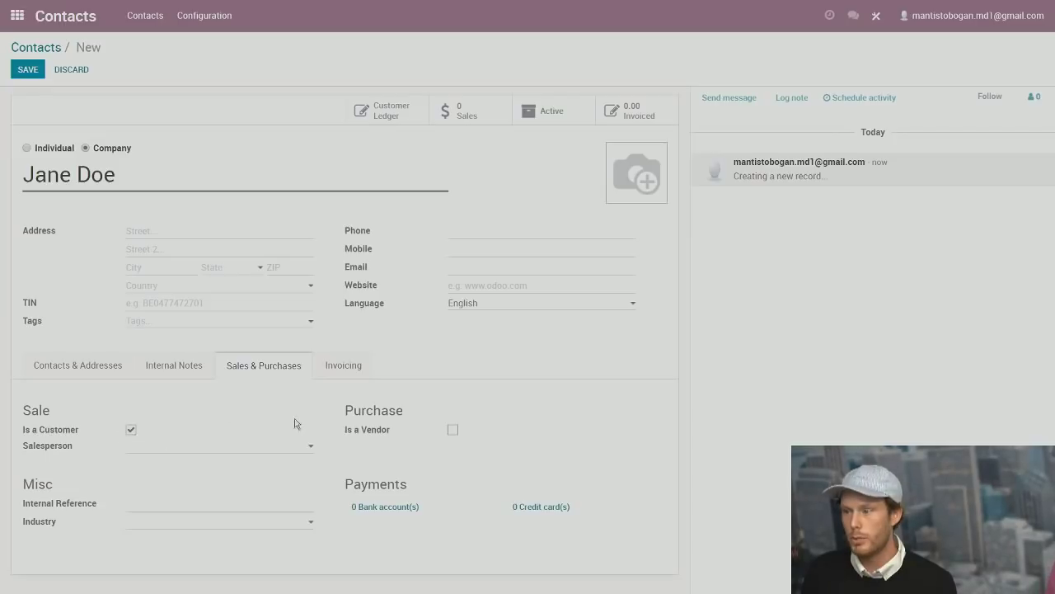
{"action": "left_click", "coordinate": [453, 429]}
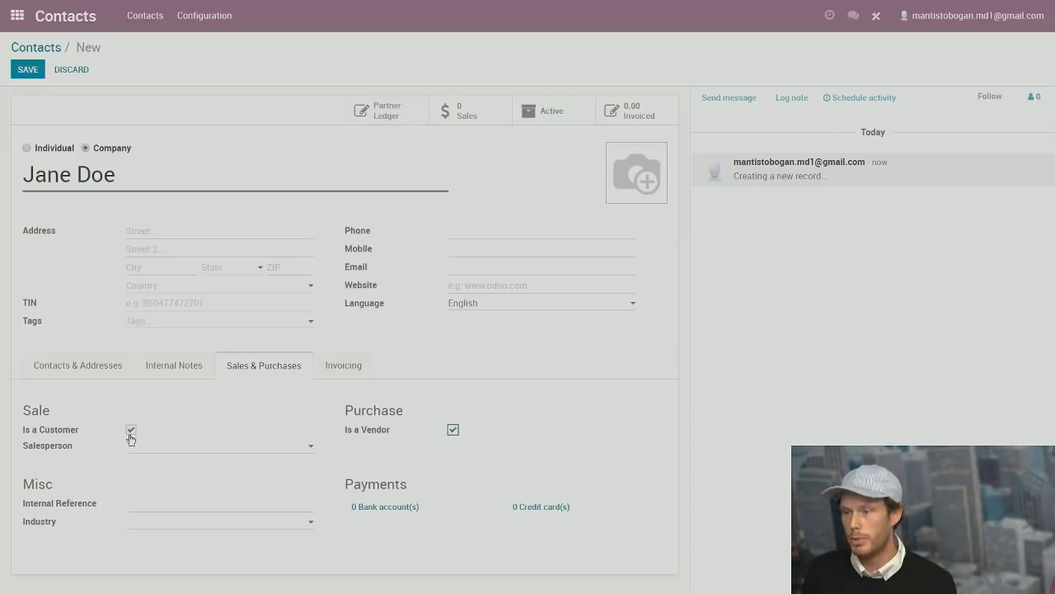
{"action": "left_click", "coordinate": [453, 429]}
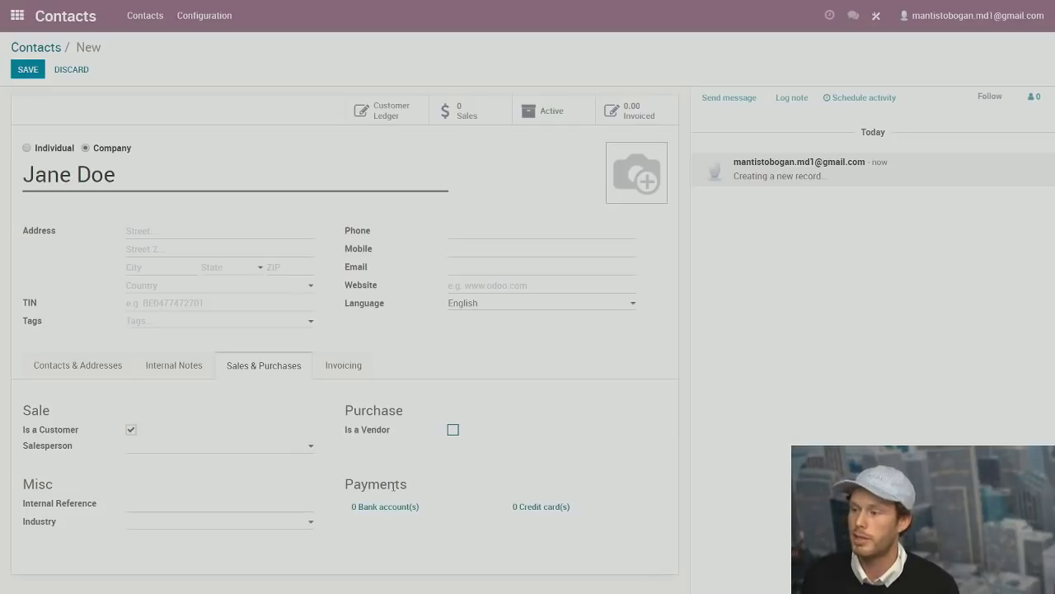
Set the contact's Customer Payment Terms to 15 Days on the Invoicing tab.
{"action": "left_click", "coordinate": [352, 368]}
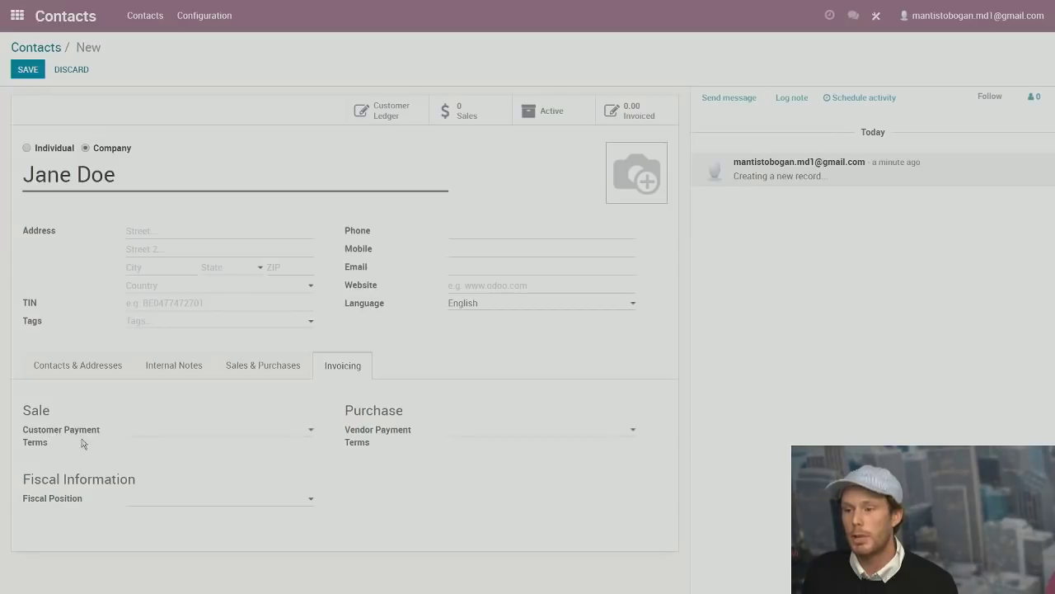
{"action": "left_click", "coordinate": [153, 436]}
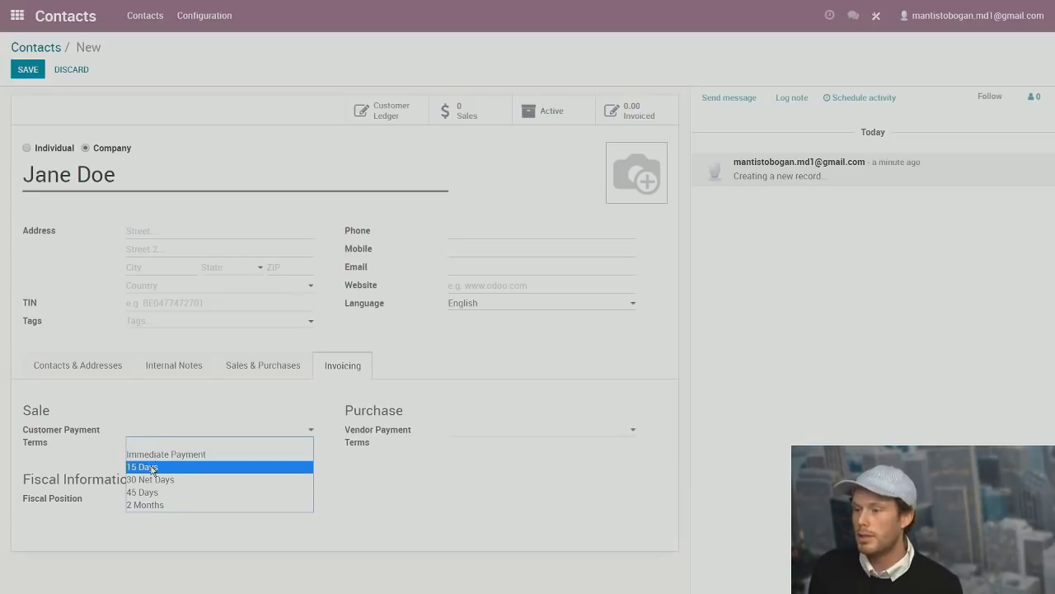
{"action": "left_click", "coordinate": [151, 468]}
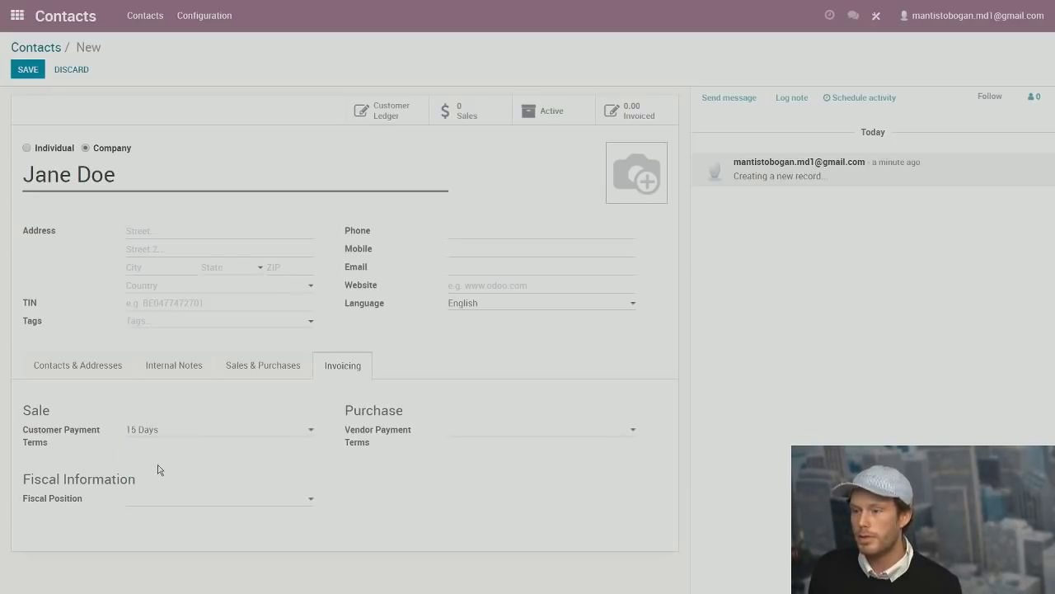
Fill in the contact's e-mail address and save the company contact.
{"action": "left_click", "coordinate": [78, 365]}
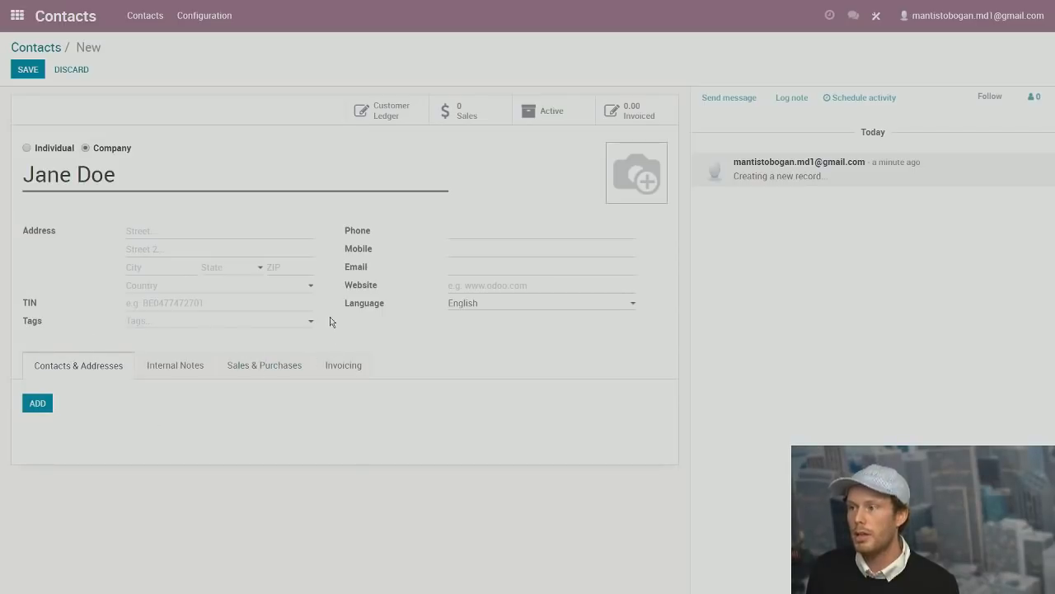
{"action": "left_click", "coordinate": [481, 265]}
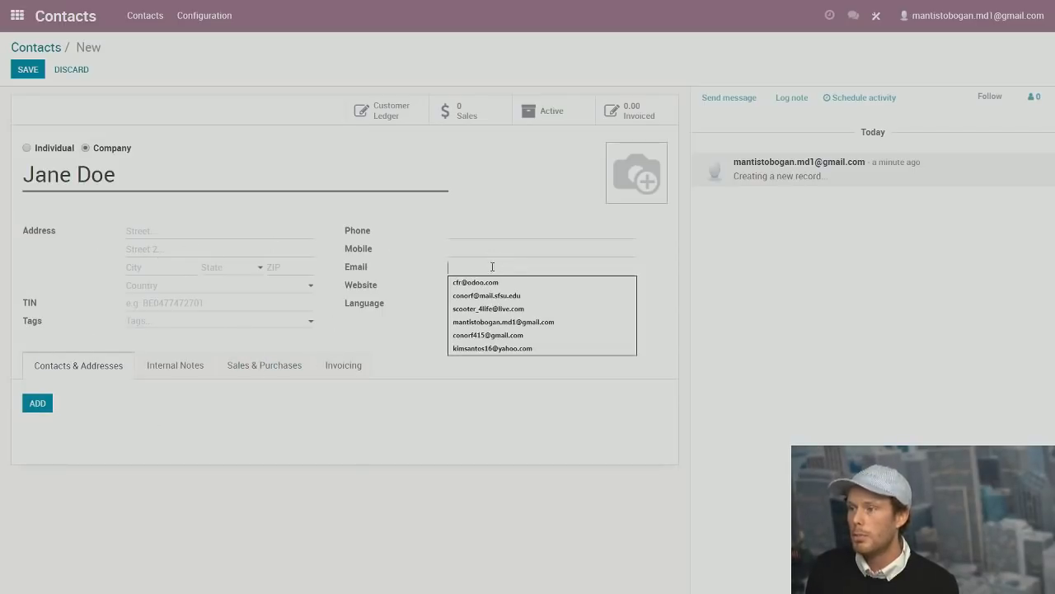
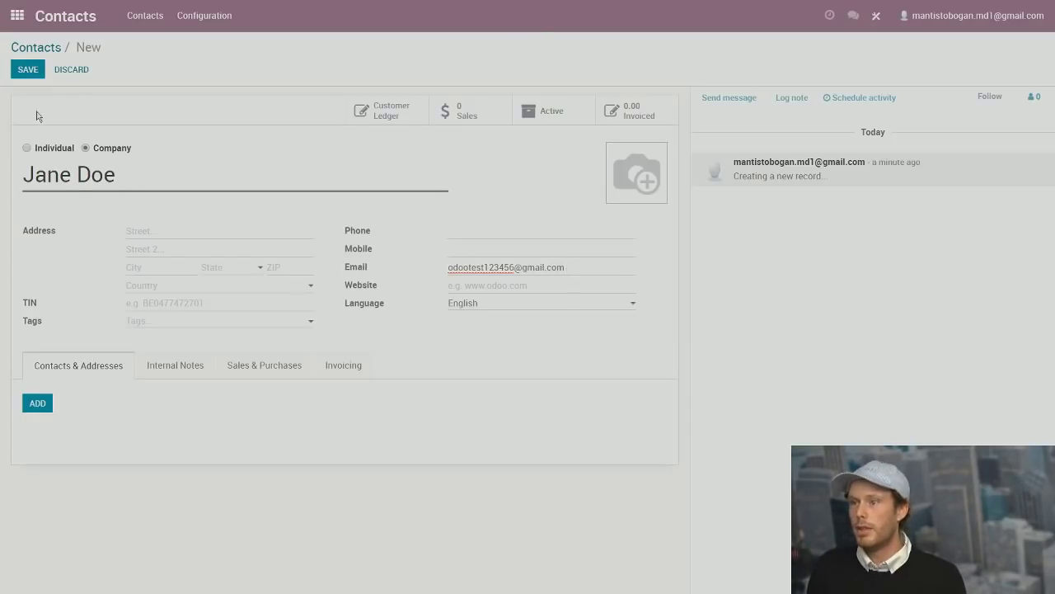
{"action": "left_click", "coordinate": [33, 73]}
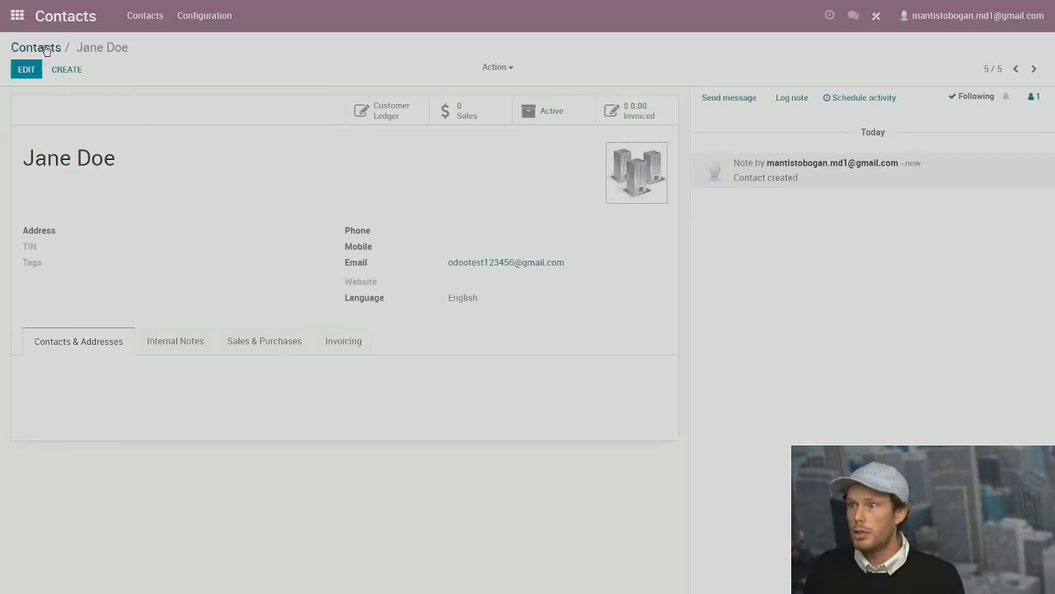
Go from Contacts to the Inventory app's Master Data > Products list.
{"action": "left_click", "coordinate": [45, 49]}
{"action": "left_click", "coordinate": [17, 18]}
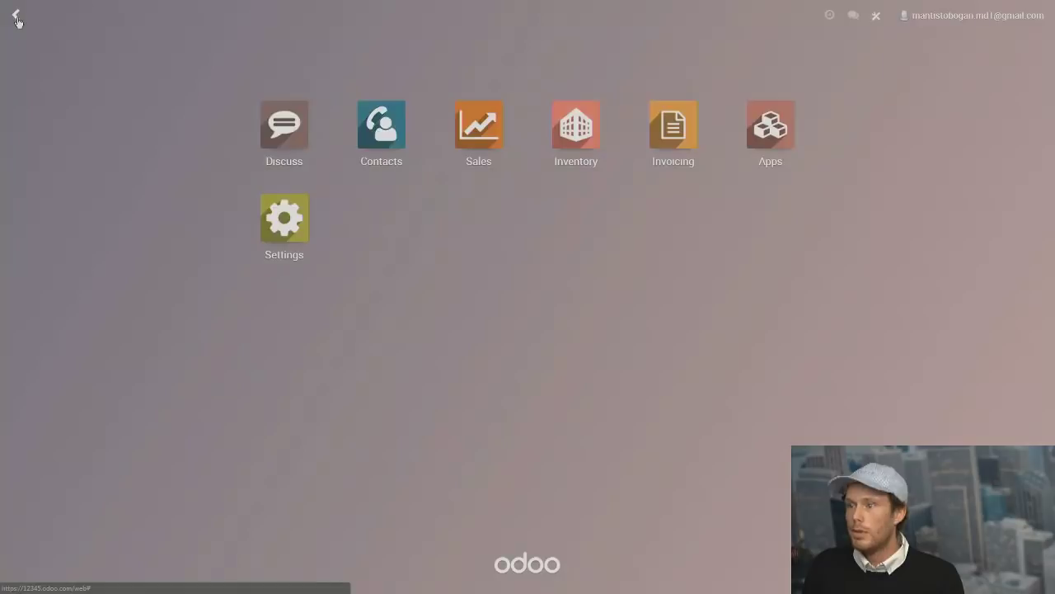
{"action": "left_click", "coordinate": [581, 124]}
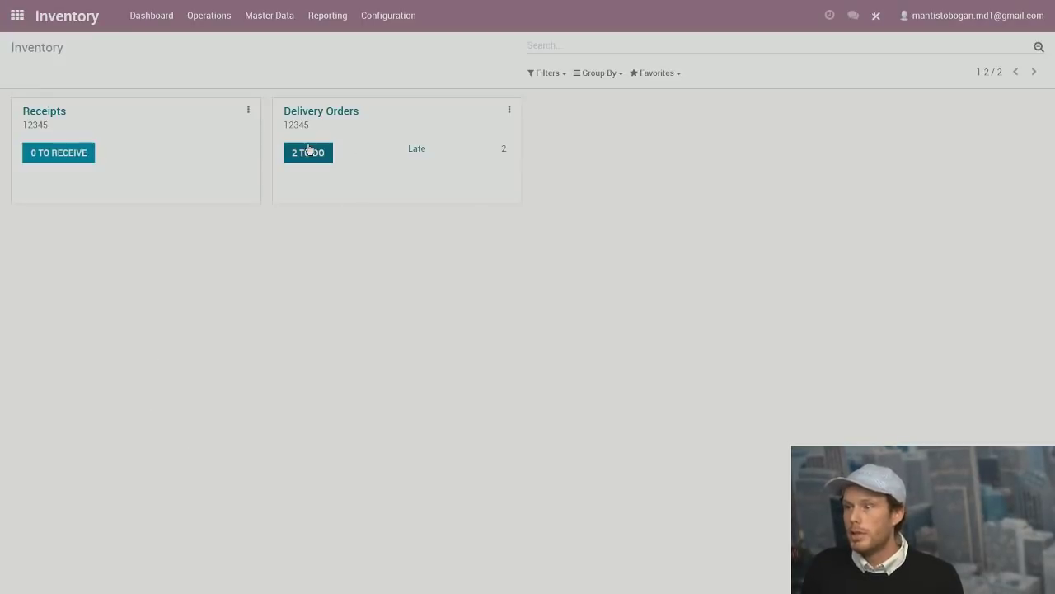
{"action": "left_click", "coordinate": [262, 18]}
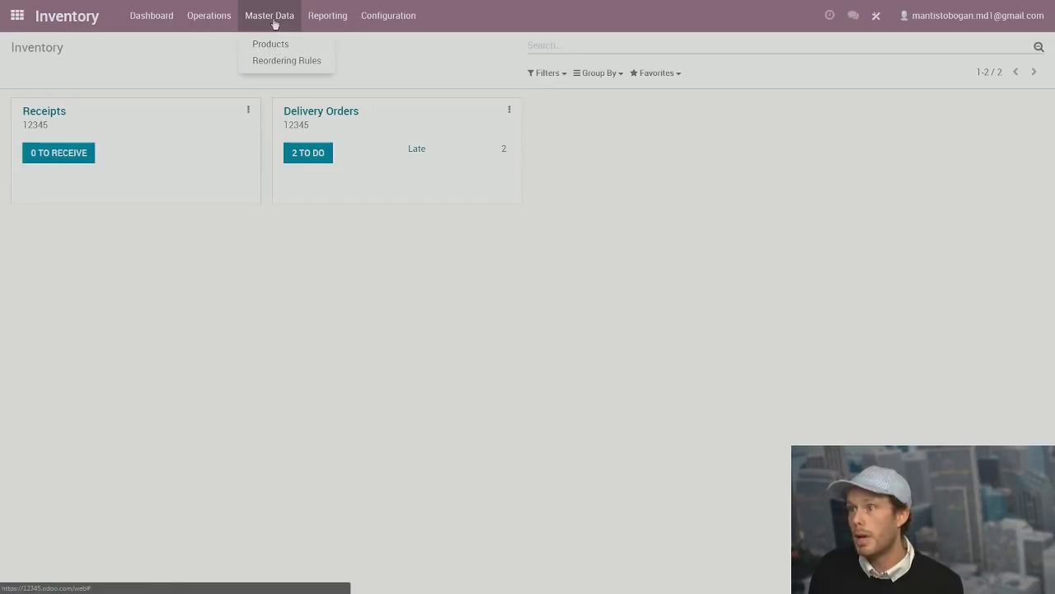
{"action": "left_click", "coordinate": [272, 46]}
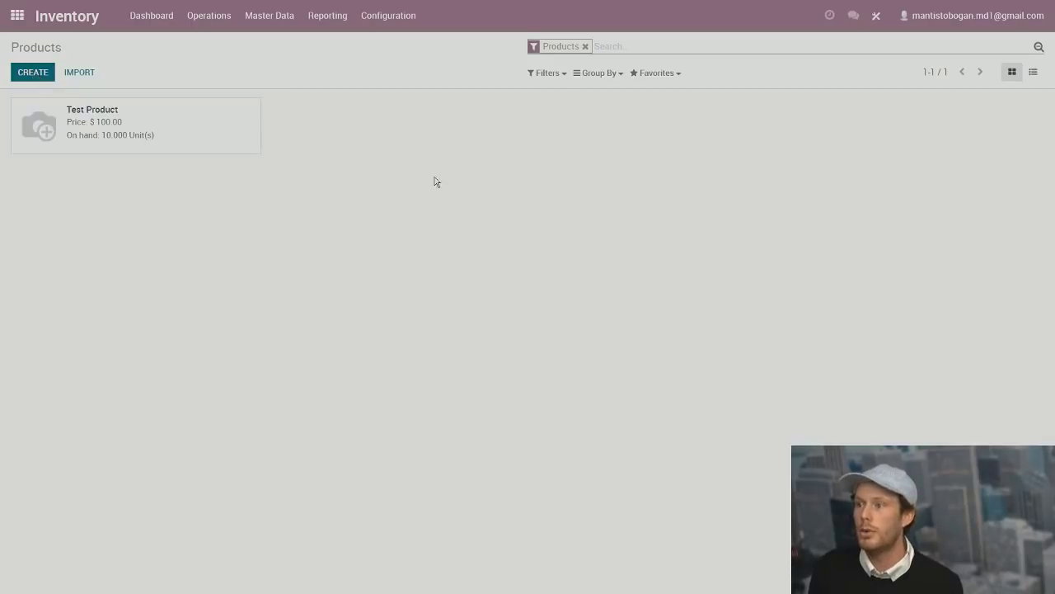
Name the product 'New Product' and review its Sales, Purchase and Inventory tabs.
{"action": "type", "text": "N"}
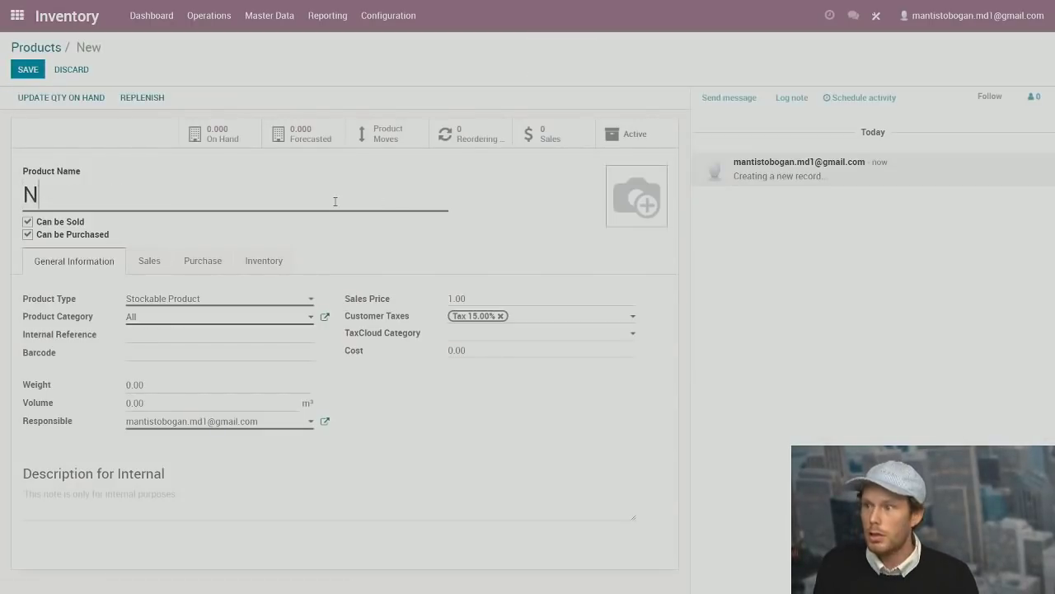
{"action": "type", "text": "ew Product"}
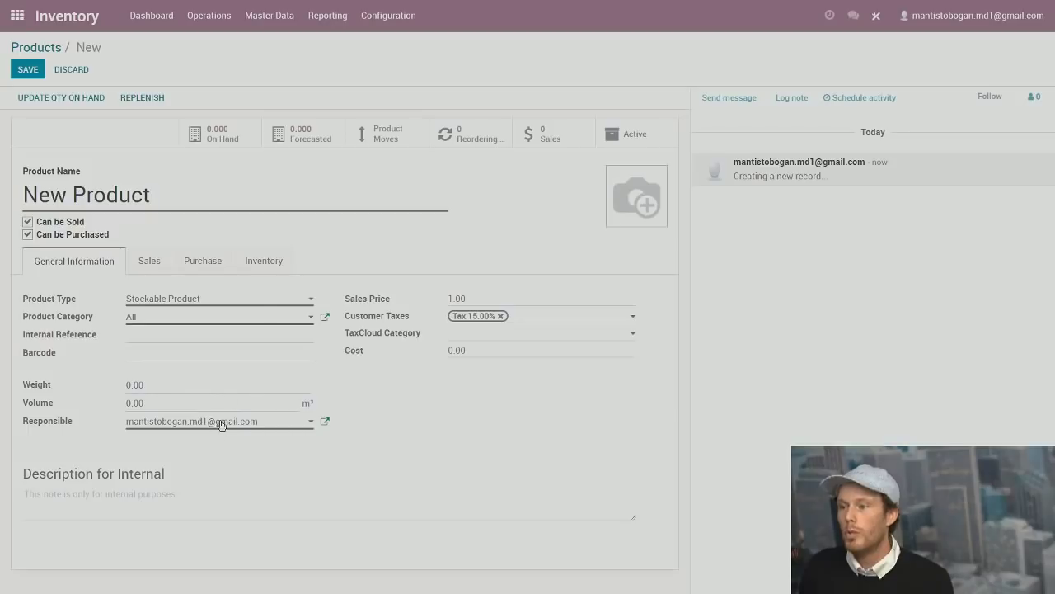
{"action": "left_click", "coordinate": [162, 262]}
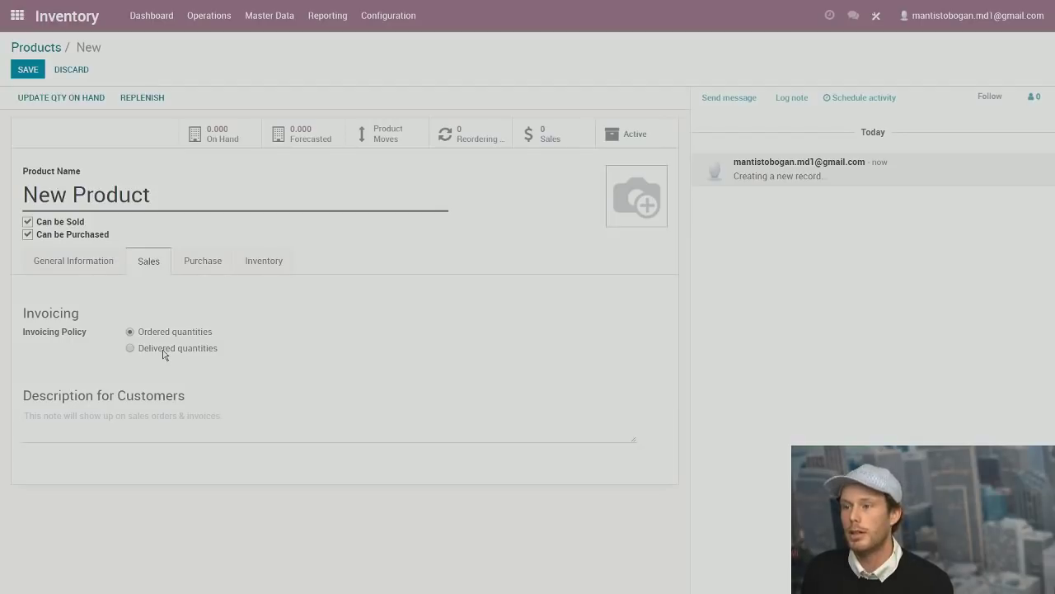
{"action": "left_click", "coordinate": [207, 265]}
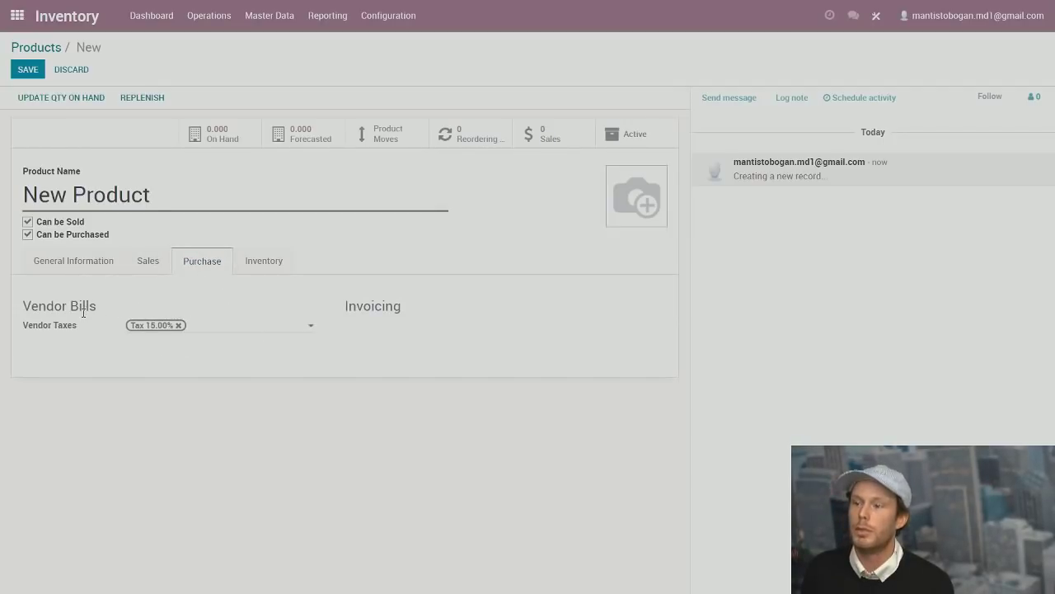
{"action": "left_click", "coordinate": [264, 261]}
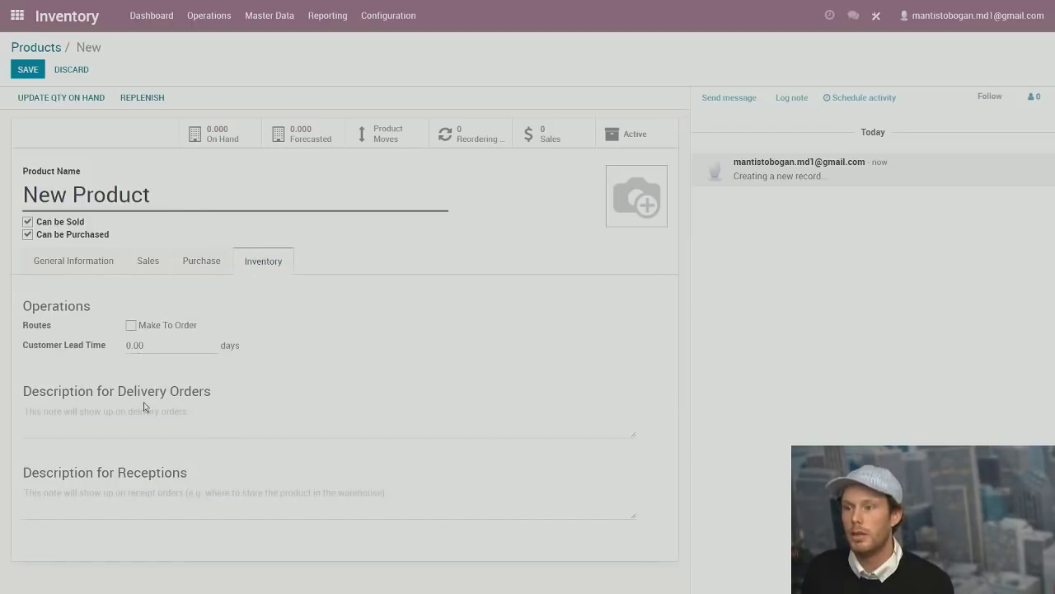
{"action": "left_click", "coordinate": [144, 269]}
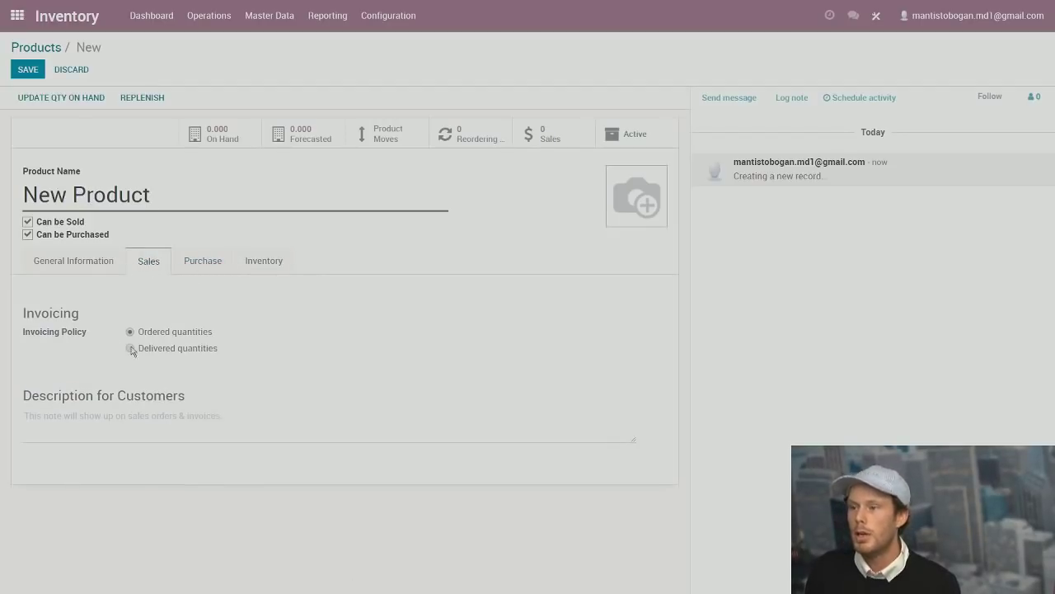
{"action": "left_click", "coordinate": [99, 269]}
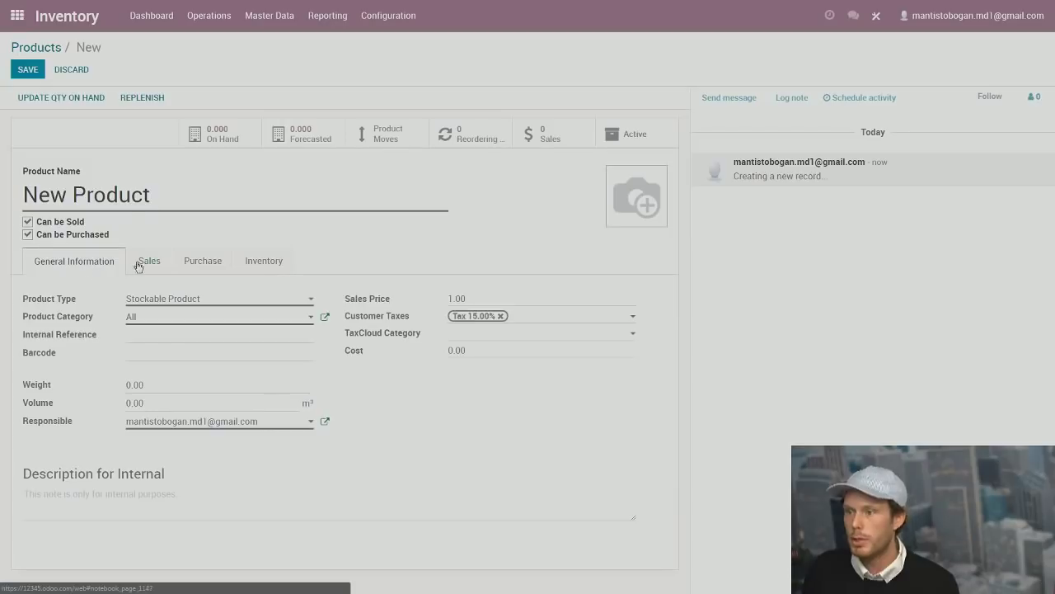
Update New Product's on-hand quantity to 10, save it and return to the home menu.
{"action": "left_click", "coordinate": [61, 97]}
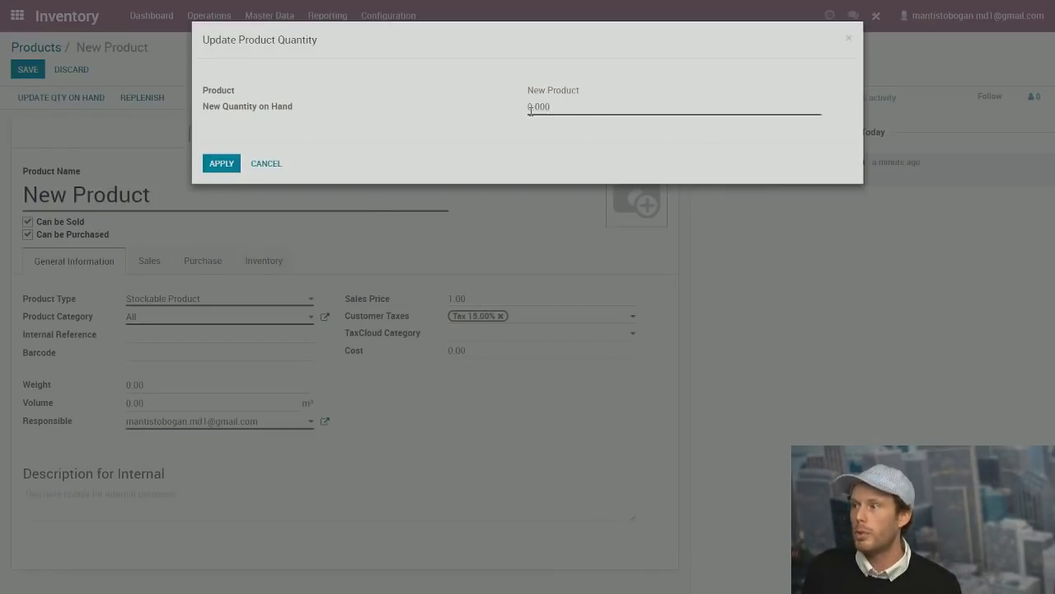
{"action": "type", "text": "1"}
{"action": "left_click", "coordinate": [222, 163]}
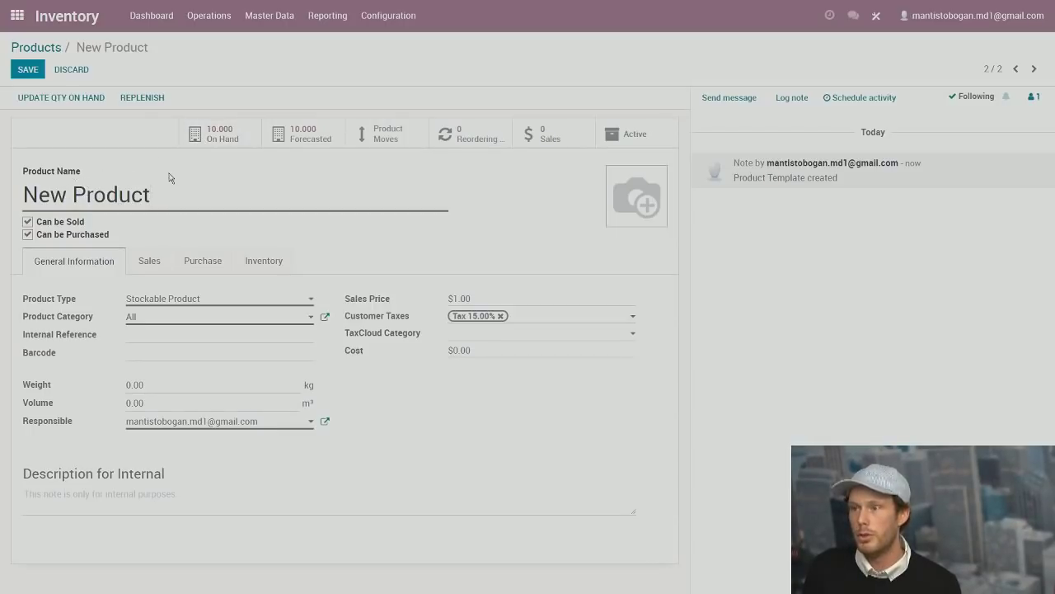
{"action": "left_click", "coordinate": [28, 71]}
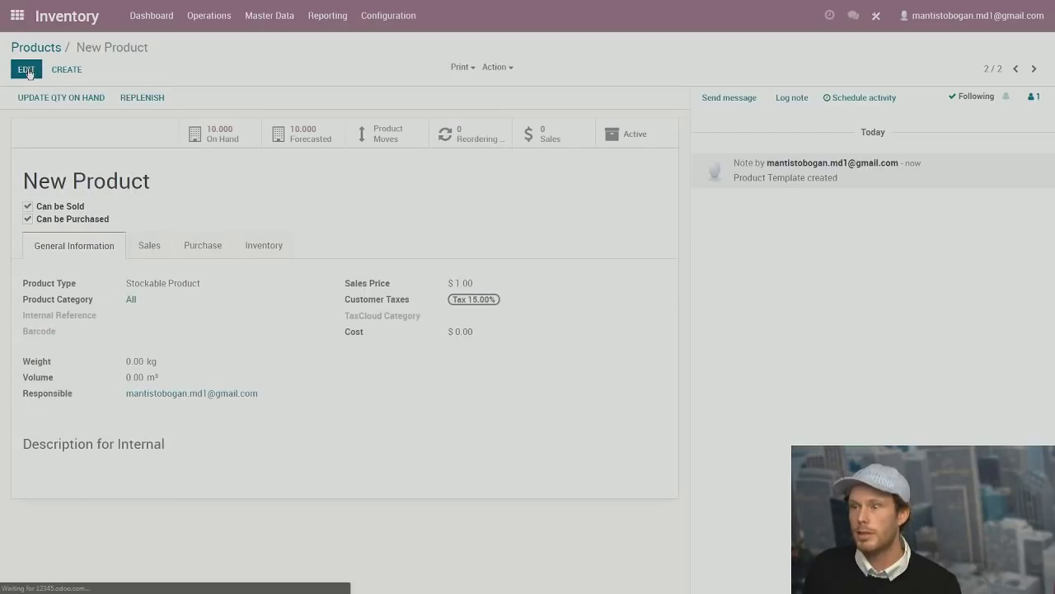
{"action": "left_click", "coordinate": [16, 15]}
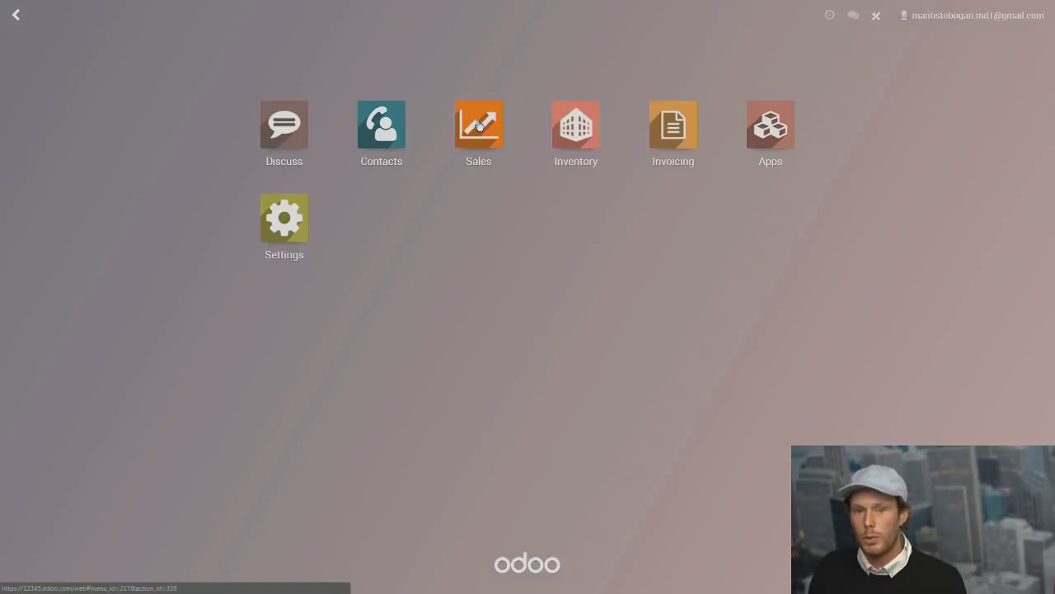
Start a new quotation in Sales and select the existing customer.
{"action": "left_click", "coordinate": [479, 126]}
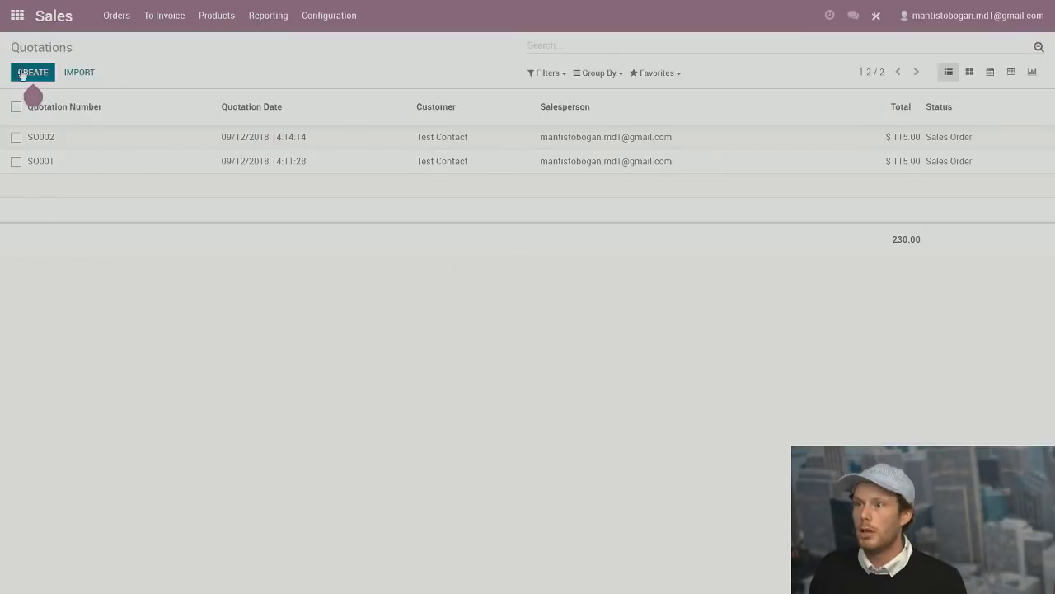
{"action": "mouse_move", "coordinate": [35, 94]}
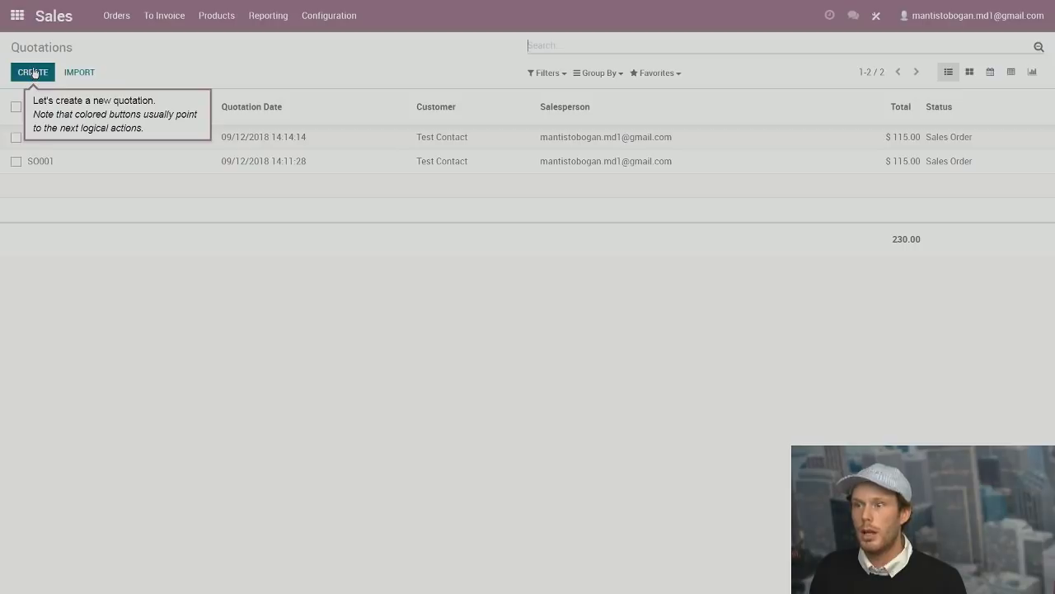
{"action": "left_click", "coordinate": [34, 73]}
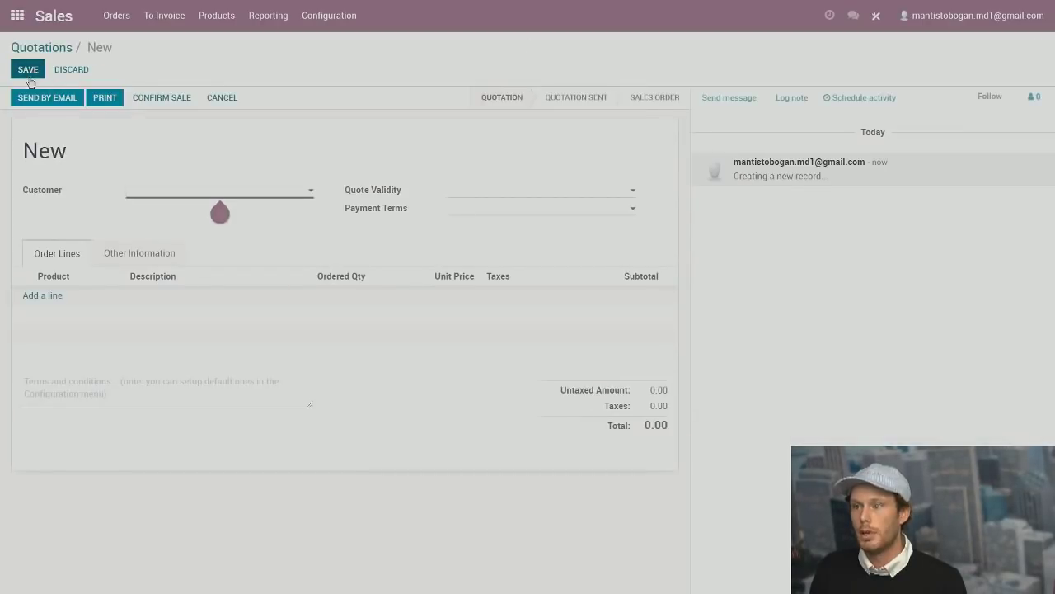
{"action": "mouse_move", "coordinate": [149, 190]}
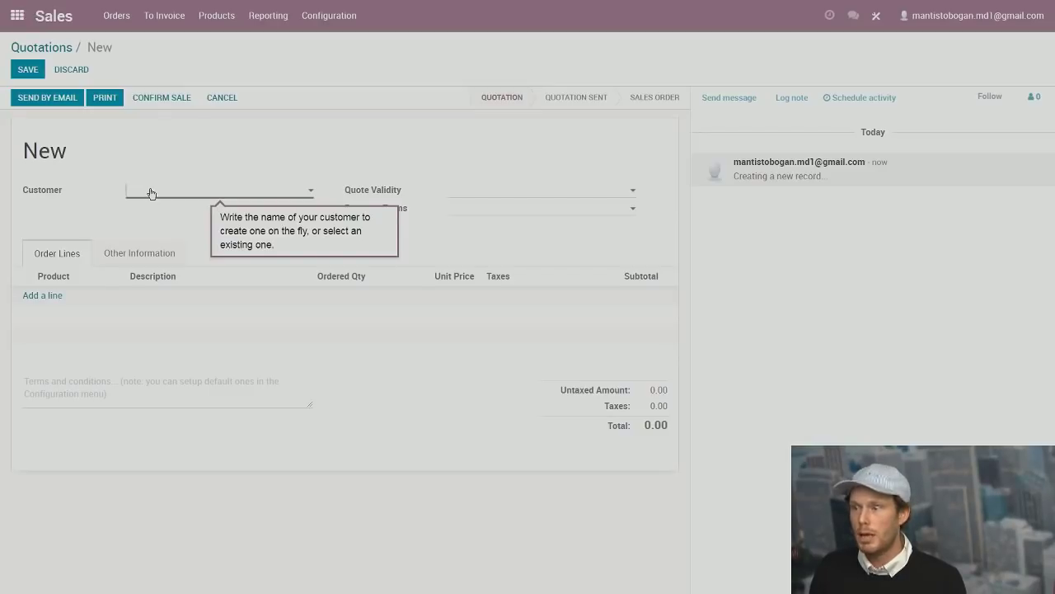
{"action": "left_click", "coordinate": [250, 193]}
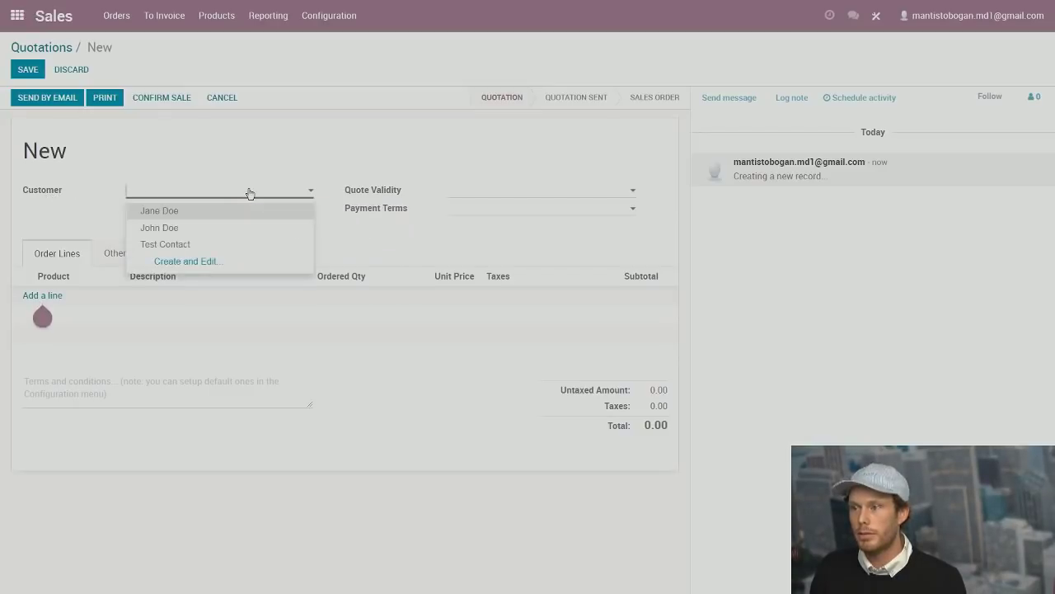
{"action": "left_click", "coordinate": [166, 211]}
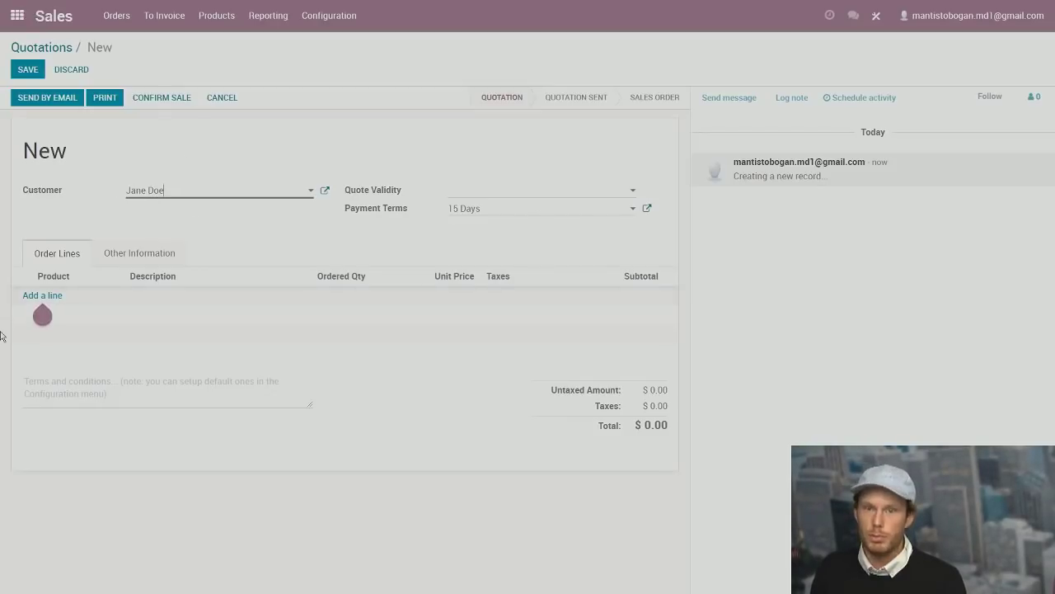
Add an order line for New Product to the quotation.
{"action": "left_click", "coordinate": [58, 295]}
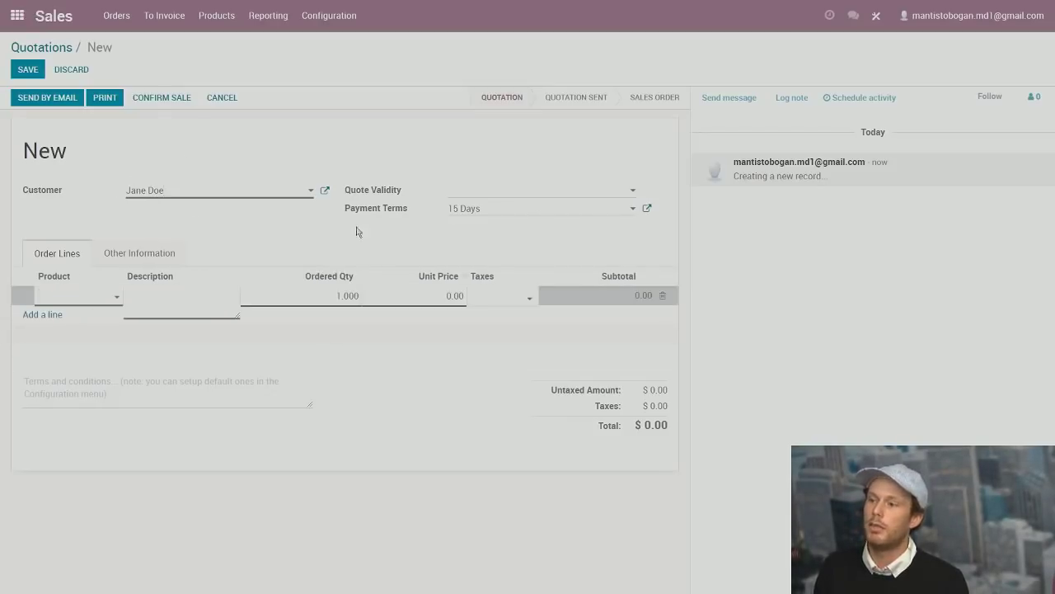
{"action": "left_click", "coordinate": [80, 298]}
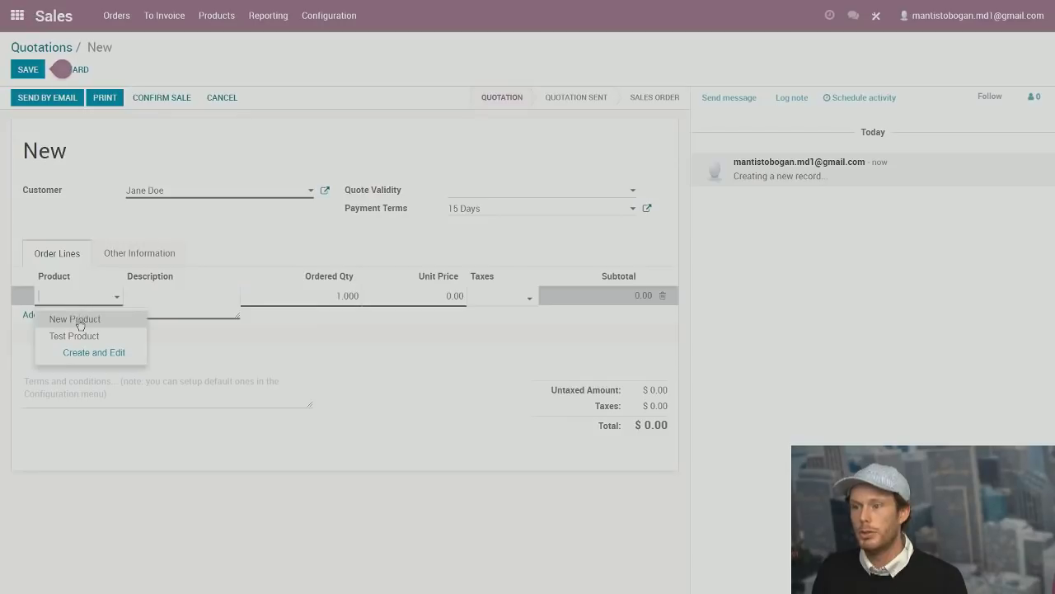
{"action": "left_click", "coordinate": [79, 321]}
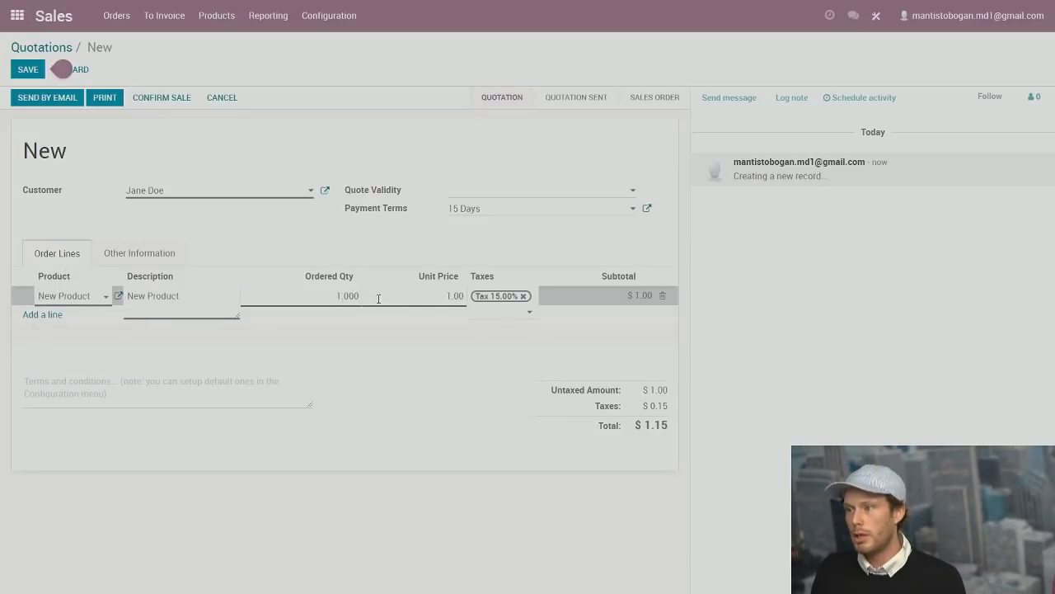
{"action": "left_click", "coordinate": [630, 297]}
{"action": "left_click", "coordinate": [641, 299]}
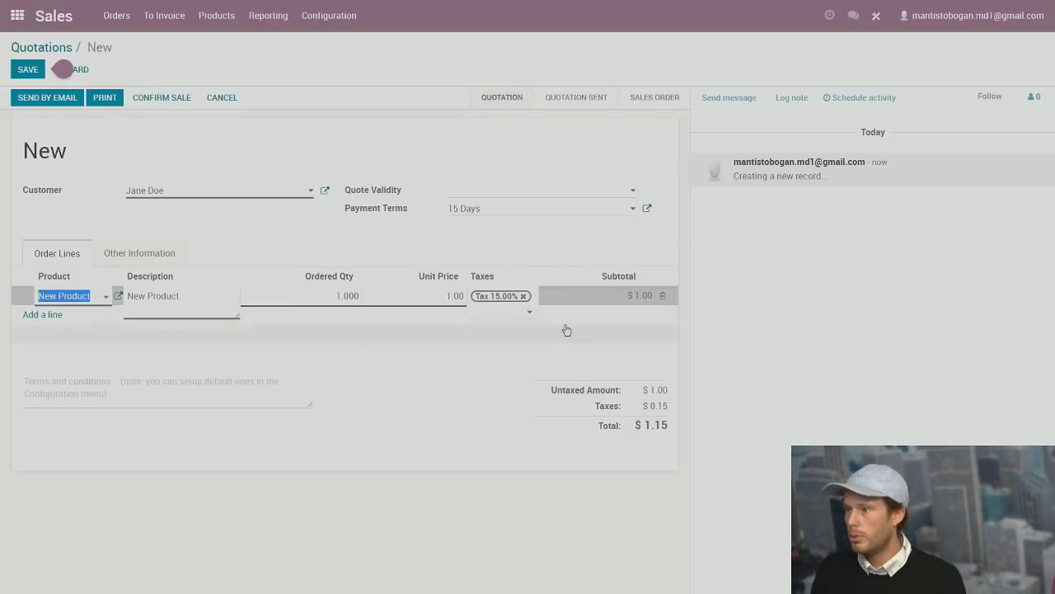
Change New Product's sales price to 100.00 from the quotation line, making the total $115.00.
{"action": "left_click", "coordinate": [117, 299]}
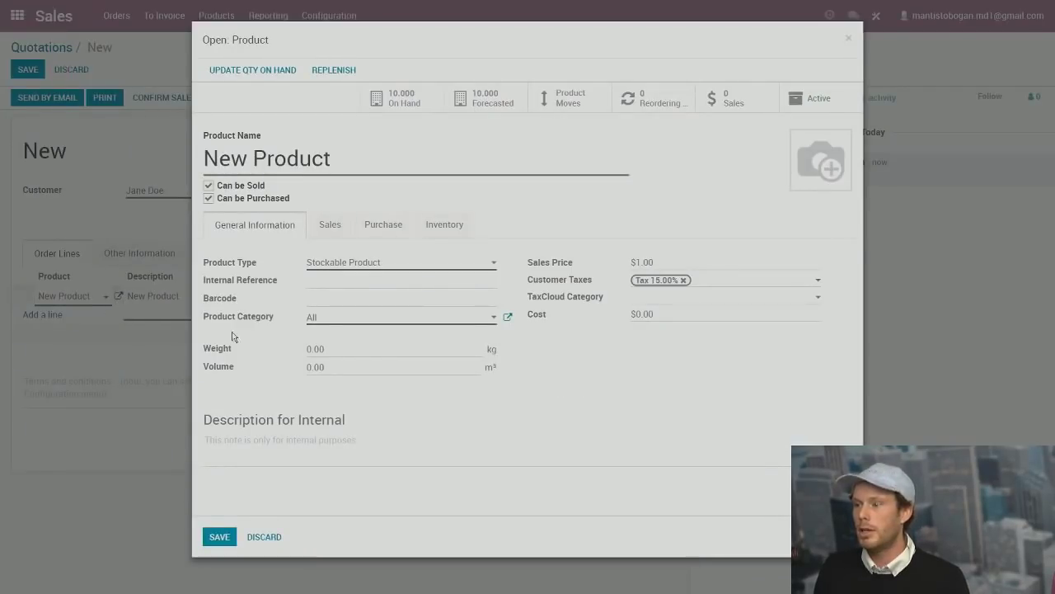
{"action": "left_click", "coordinate": [642, 262]}
{"action": "type", "text": "00"}
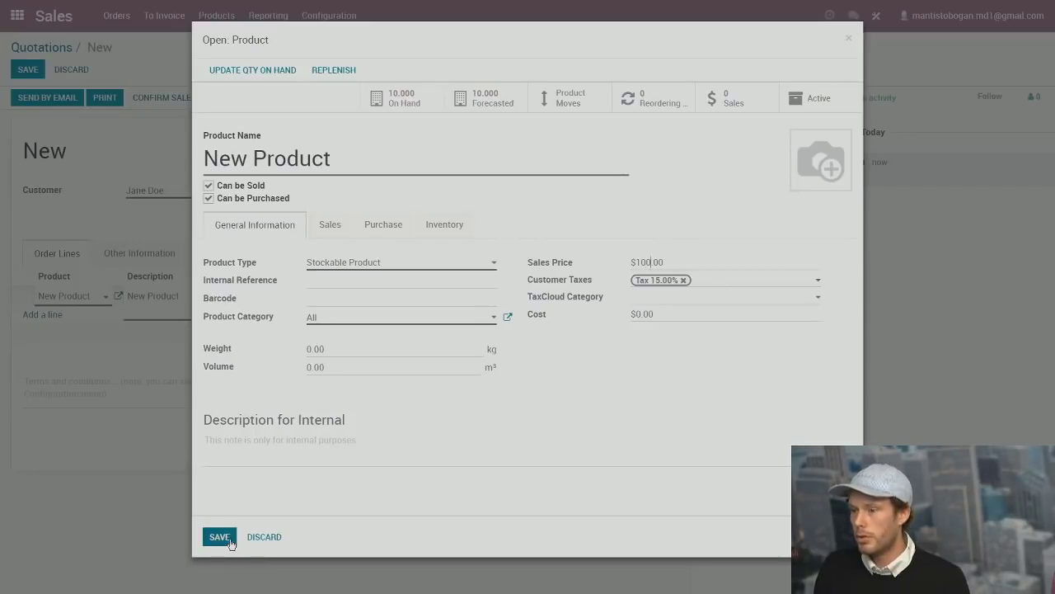
{"action": "left_click", "coordinate": [220, 536]}
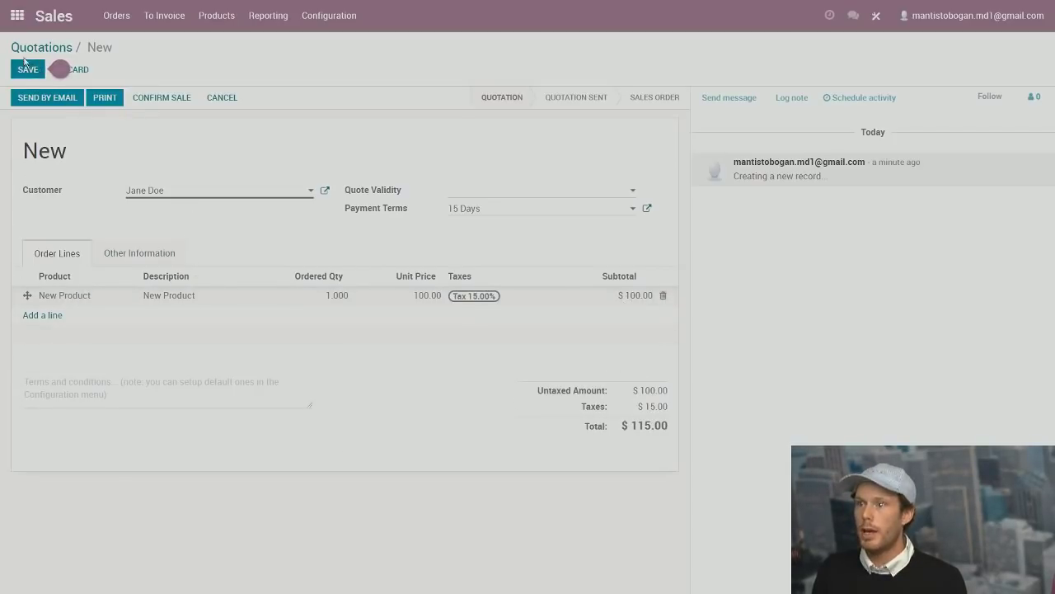
Save quotation SO003 and e-mail it to the customer.
{"action": "left_click", "coordinate": [26, 70]}
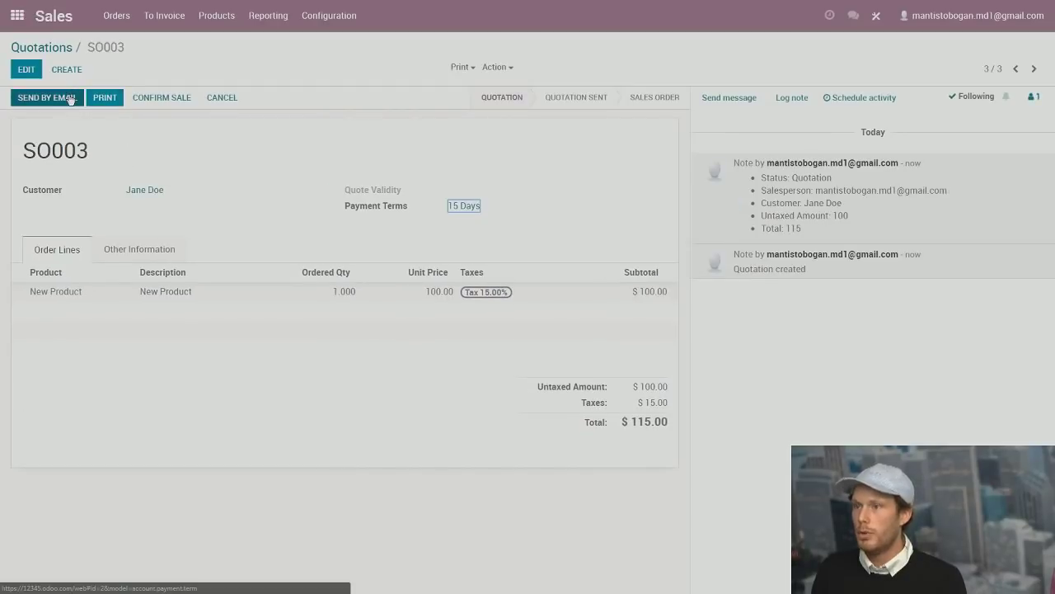
{"action": "left_click", "coordinate": [69, 95]}
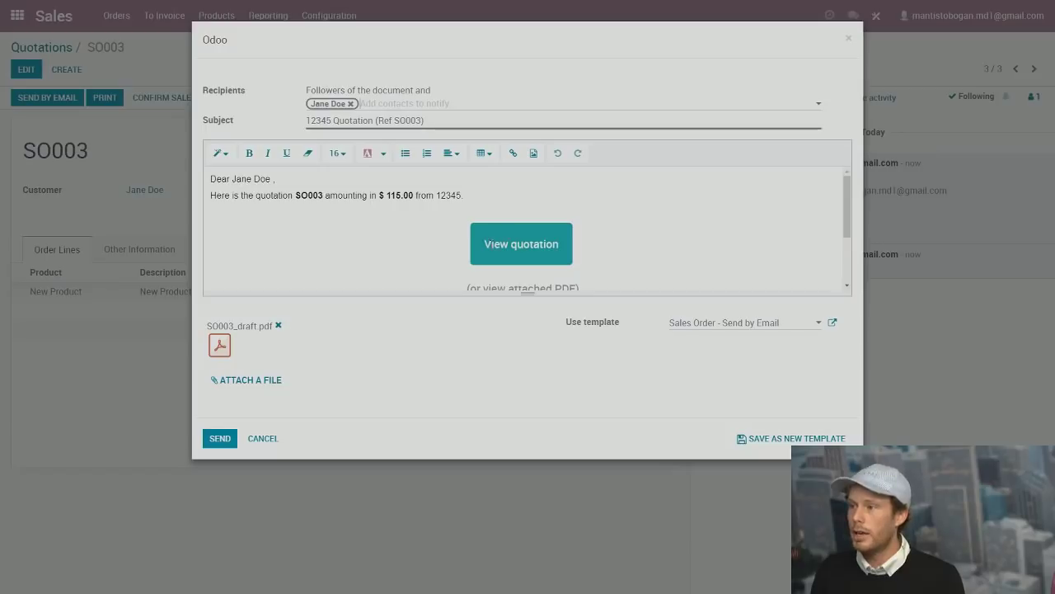
{"action": "left_click", "coordinate": [229, 440]}
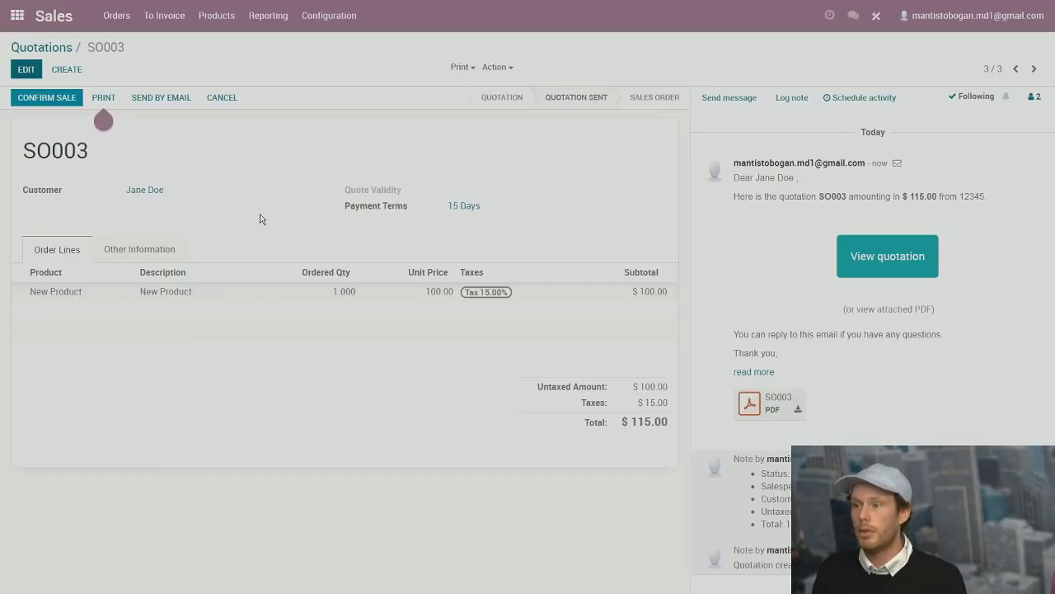
Confirm SO003 as a sales order and go to the Orders to Invoice list.
{"action": "left_click", "coordinate": [59, 99]}
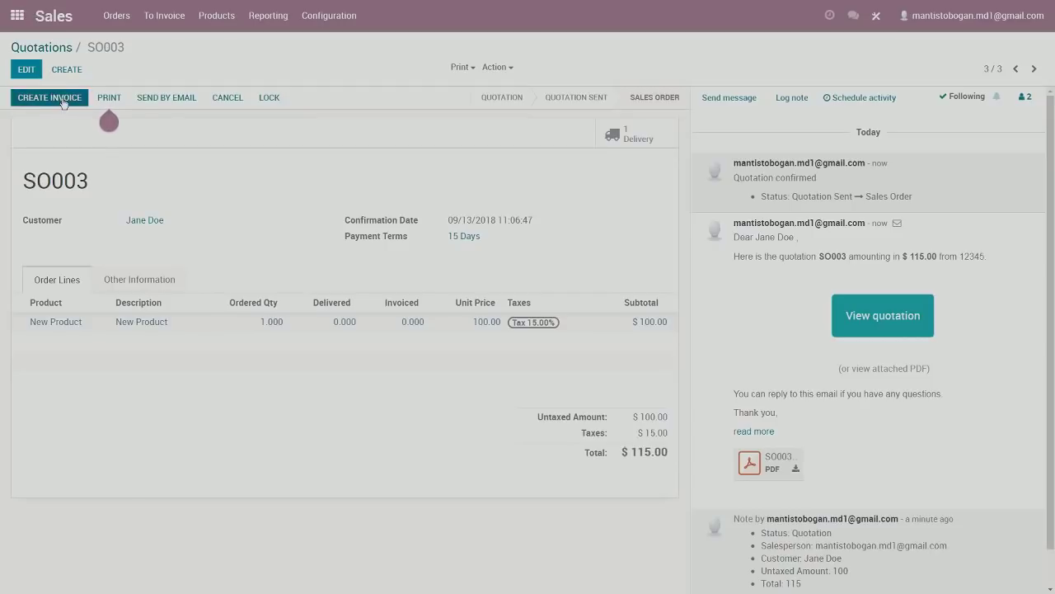
{"action": "left_click", "coordinate": [160, 18]}
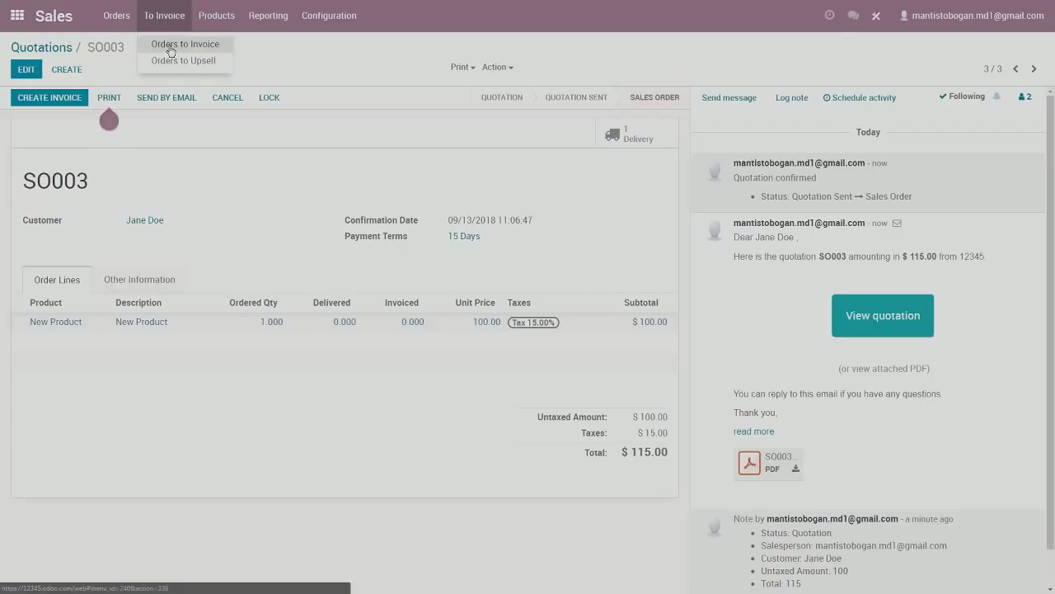
{"action": "left_click", "coordinate": [171, 49]}
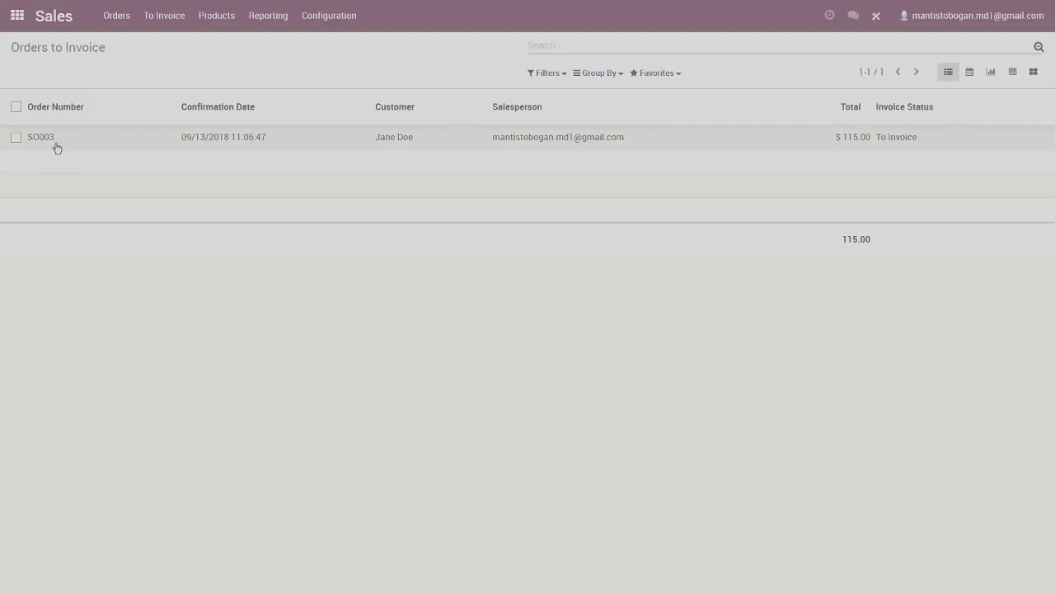
Invoice SO003's invoiceable lines and open the resulting $115.00 draft invoice.
{"action": "left_click", "coordinate": [412, 139]}
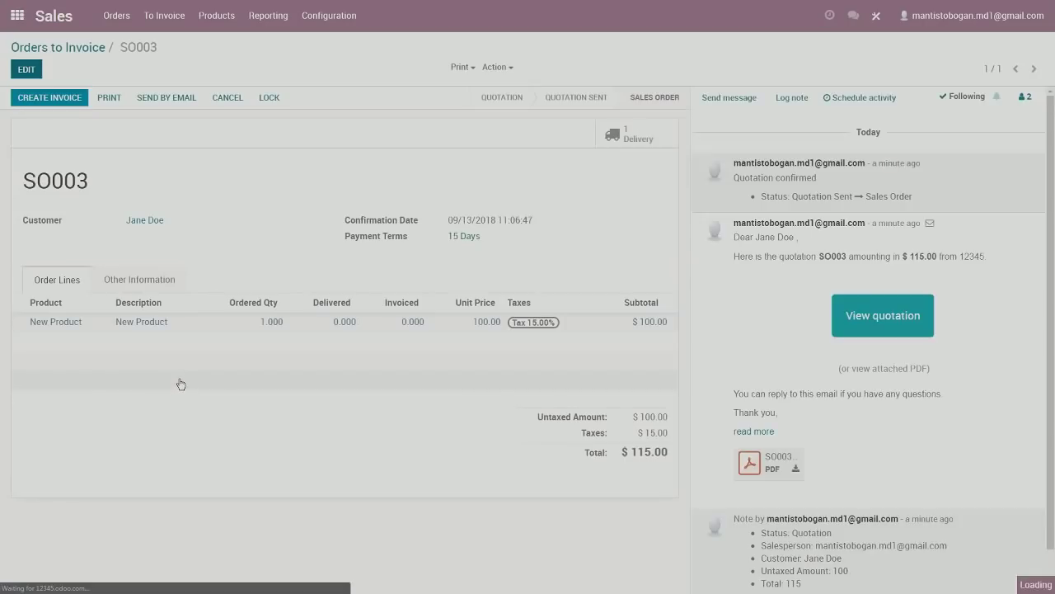
{"action": "left_click", "coordinate": [82, 103]}
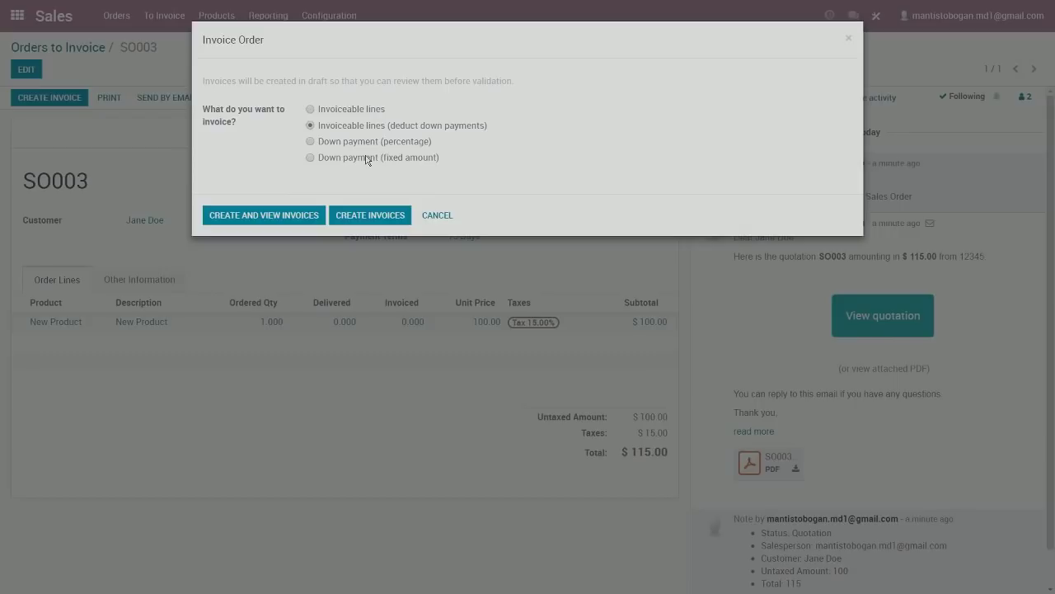
{"action": "left_click", "coordinate": [350, 113]}
{"action": "left_click", "coordinate": [369, 217]}
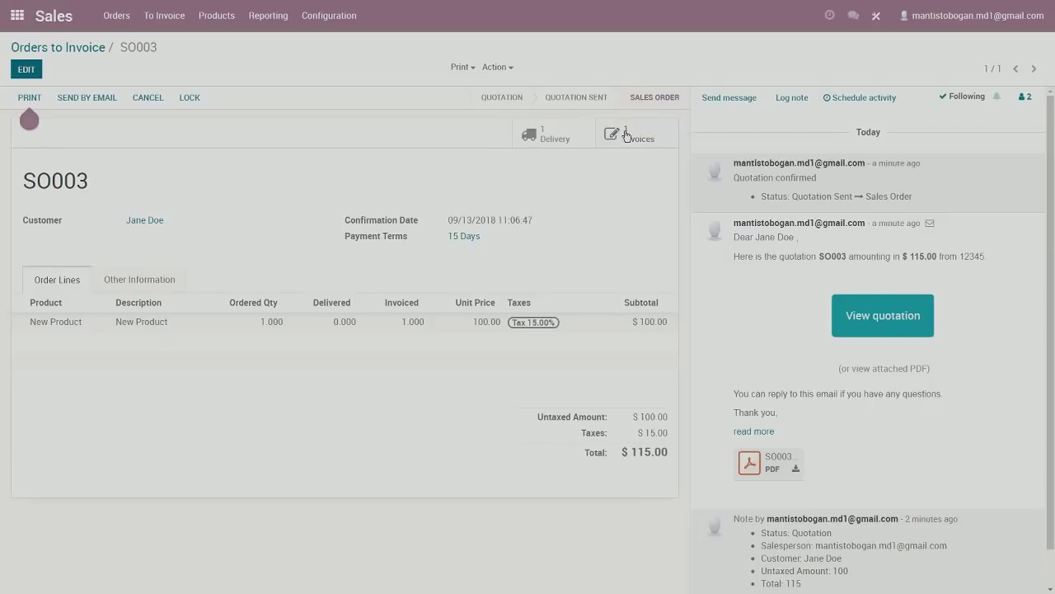
{"action": "left_click", "coordinate": [626, 136]}
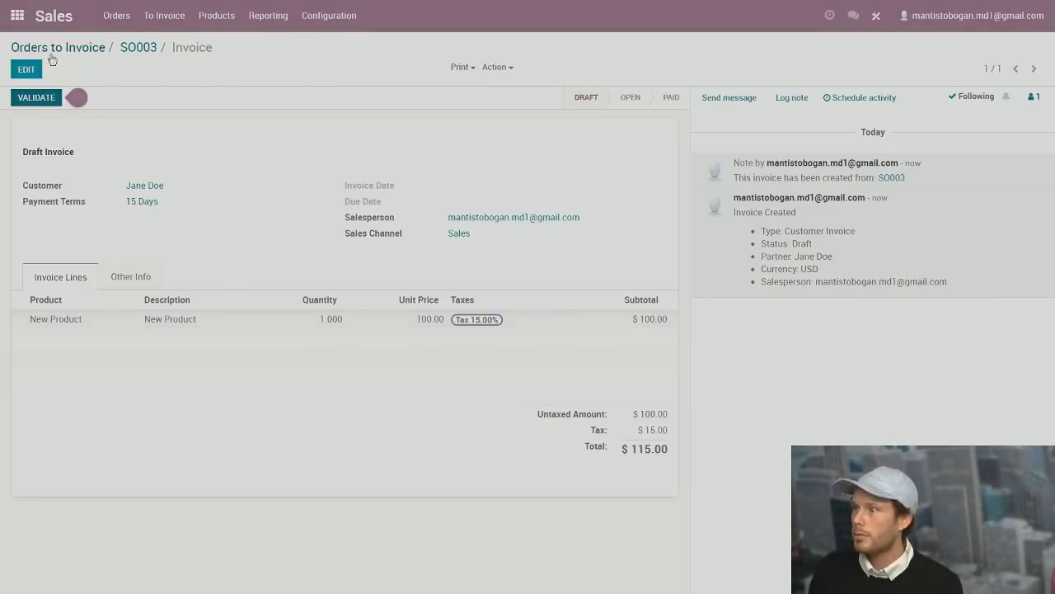
Validate the SO003 draft invoice so it becomes INV/2018/0004, open and due 09/28/2018.
{"action": "left_click", "coordinate": [459, 70]}
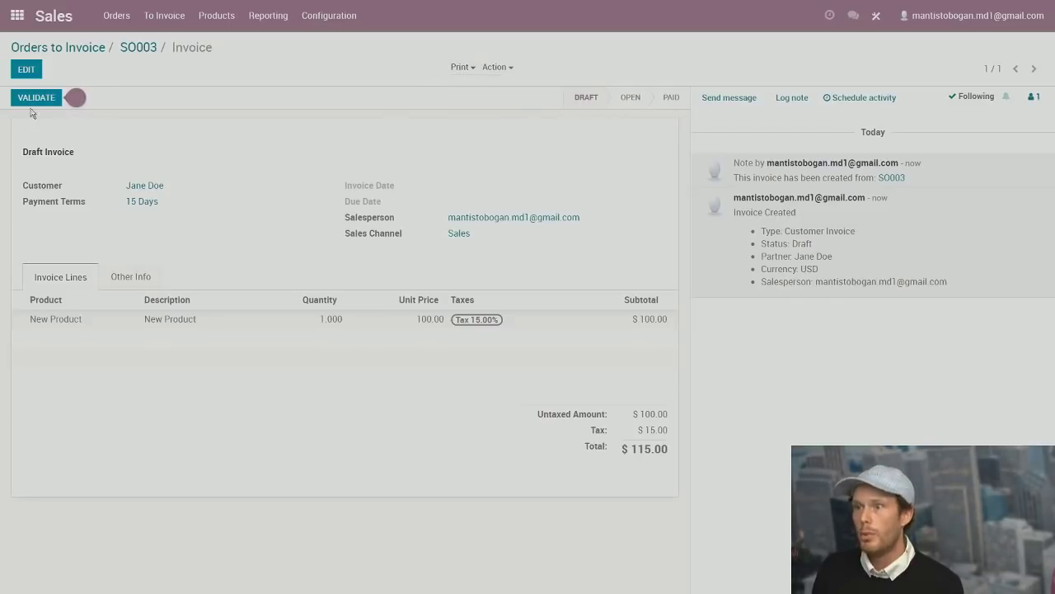
{"action": "mouse_move", "coordinate": [29, 99]}
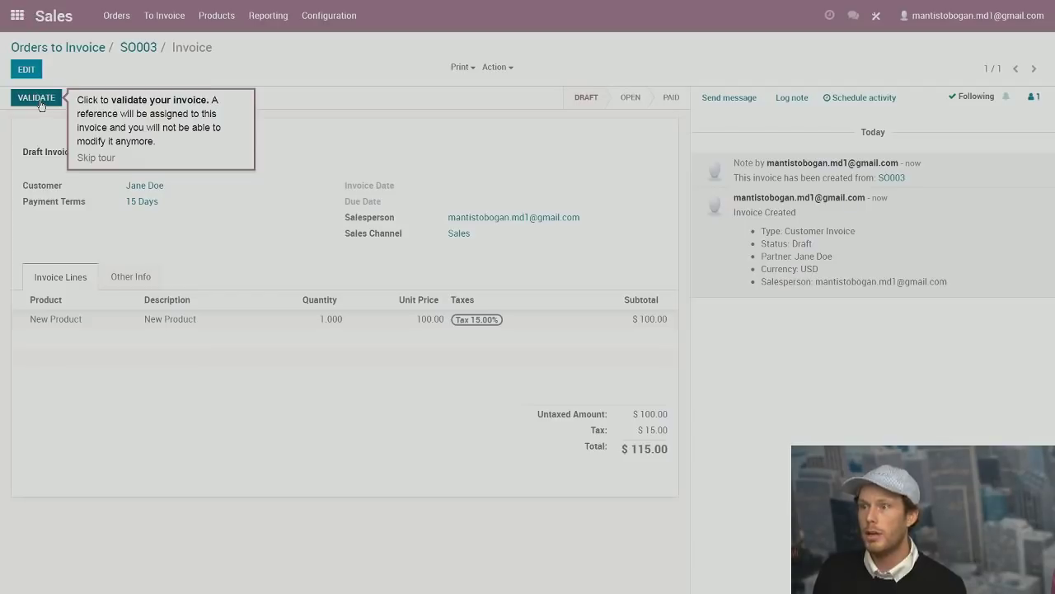
{"action": "left_click", "coordinate": [38, 98]}
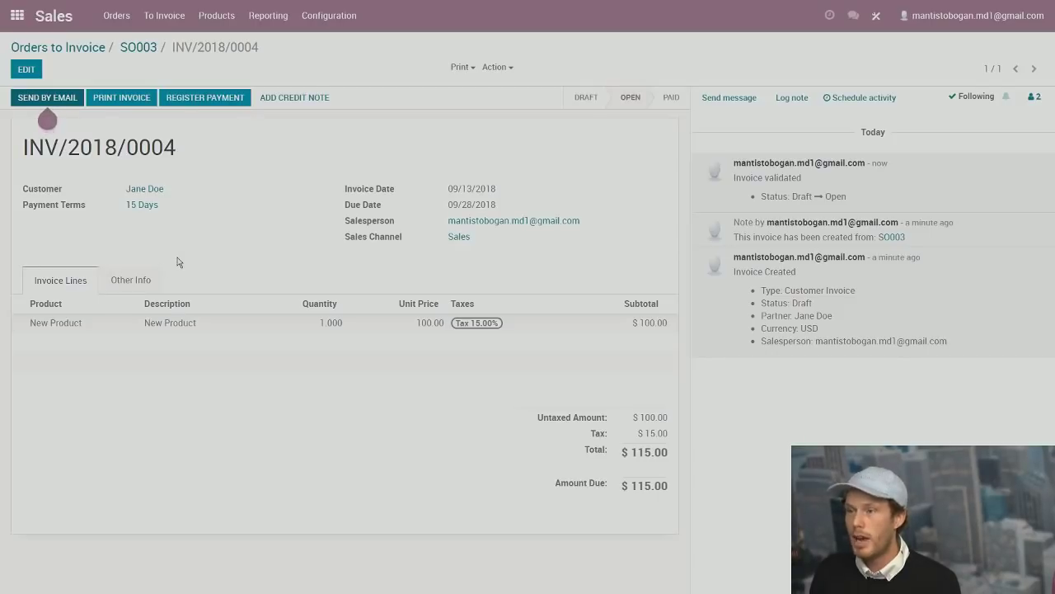
Email invoice INV/2018/0004 with its PDF to the customer, then maximize the Gmail inbox.
{"action": "left_click", "coordinate": [54, 96]}
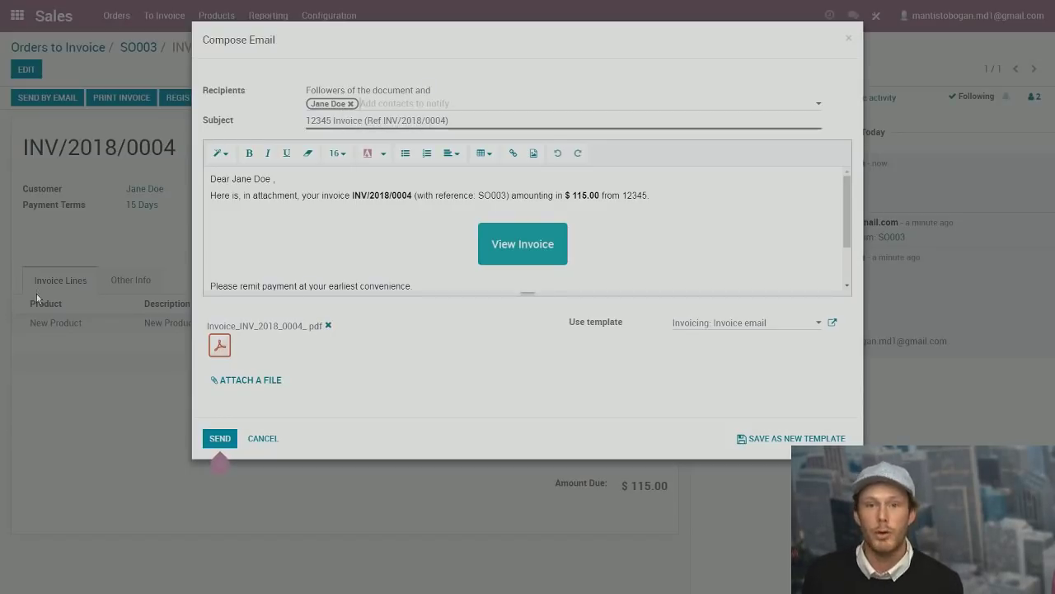
{"action": "left_click", "coordinate": [220, 440]}
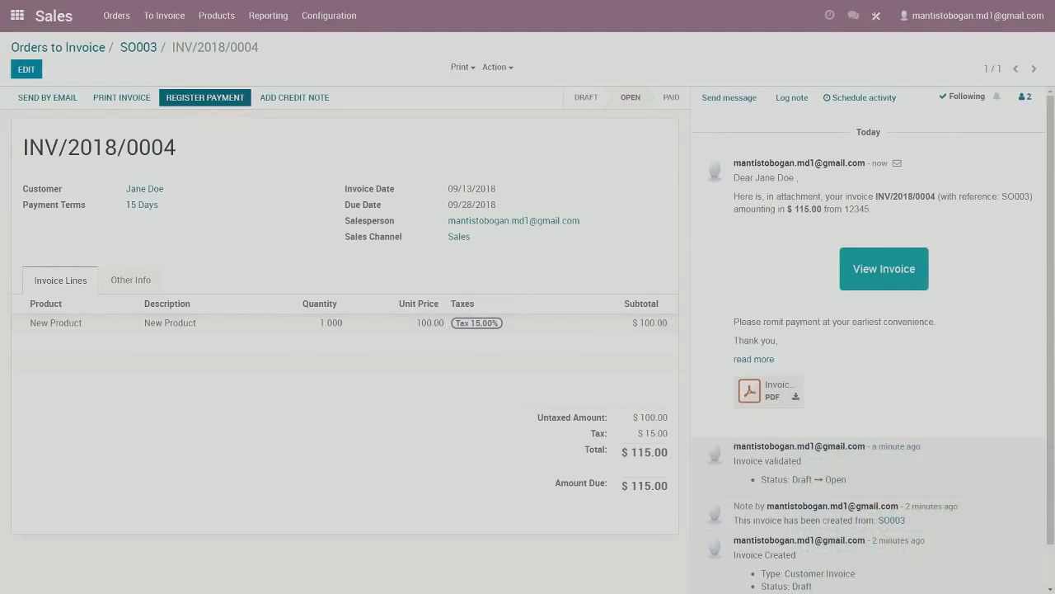
{"action": "left_click_drag", "start_coordinate": [644, 593], "coordinate": [343, 31]}
{"action": "left_click", "coordinate": [684, 23]}
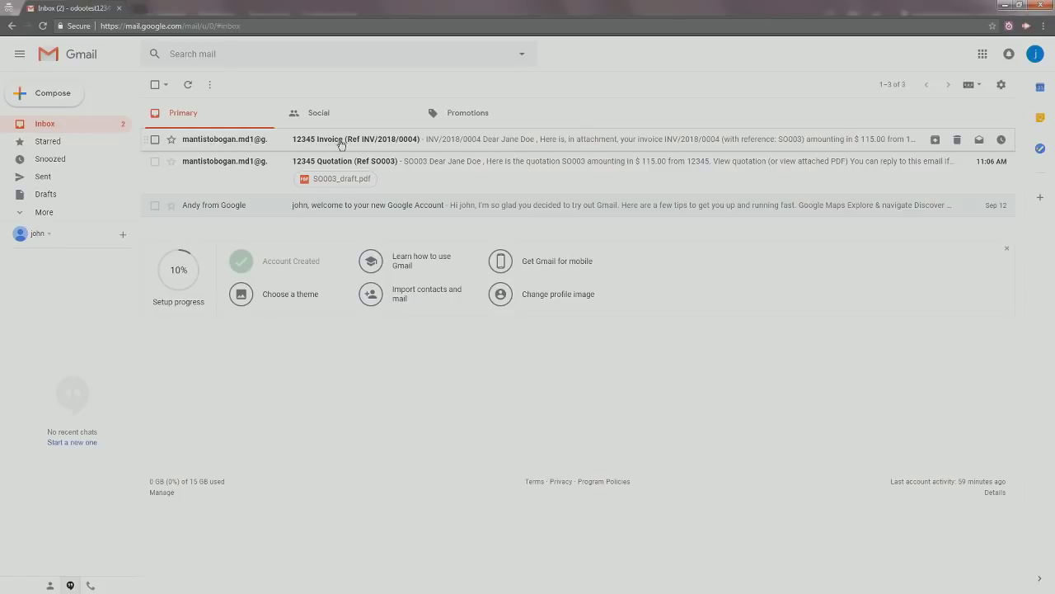
Reply to the INV/2018/0004 invoice email in Gmail asking for a pro forma invoice.
{"action": "left_click", "coordinate": [343, 144]}
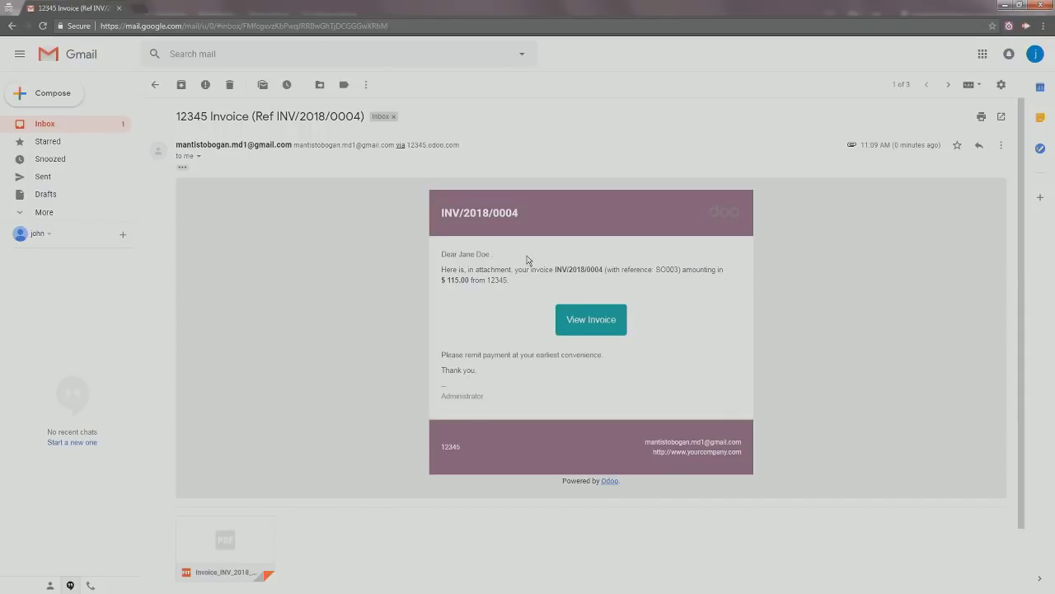
{"action": "left_click_drag", "start_coordinate": [571, 268], "coordinate": [685, 269]}
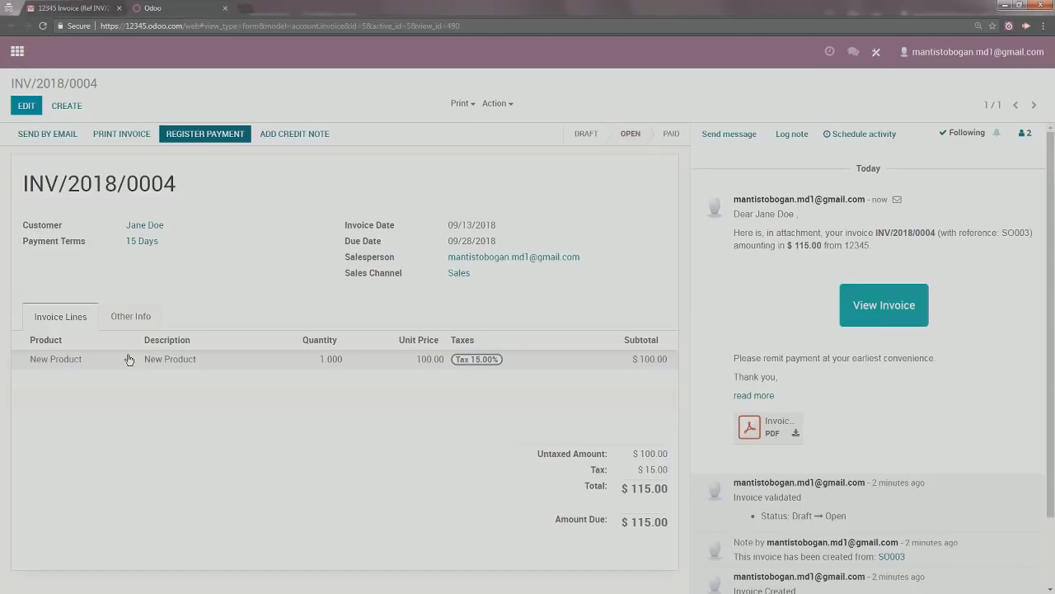
{"action": "left_click", "coordinate": [226, 9]}
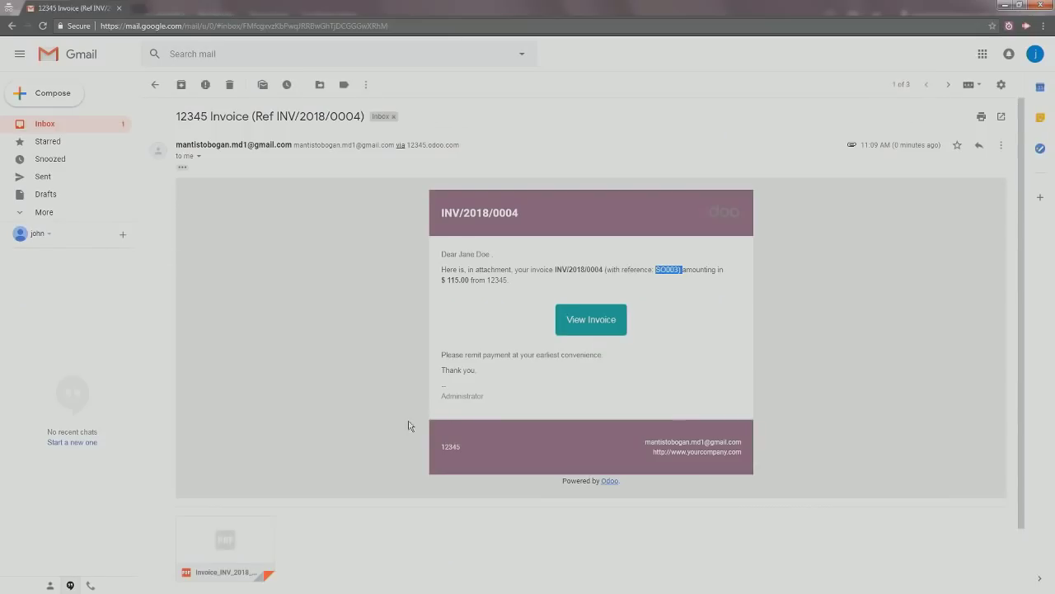
{"action": "scroll", "coordinate": [237, 567], "scroll_direction": "down", "scroll_amount": 1}
{"action": "left_click", "coordinate": [207, 547]}
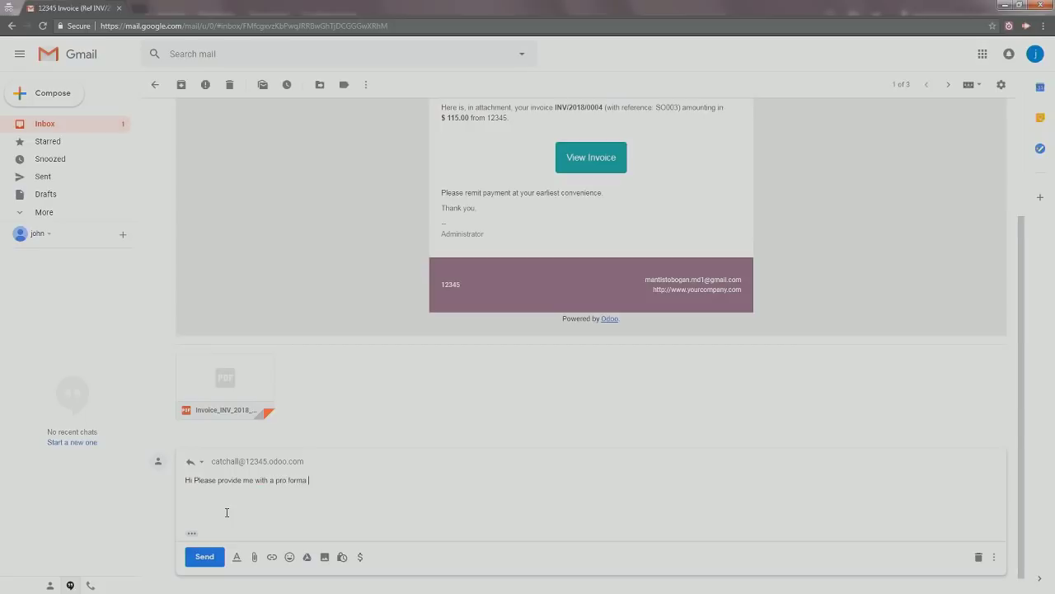
{"action": "left_click", "coordinate": [206, 559]}
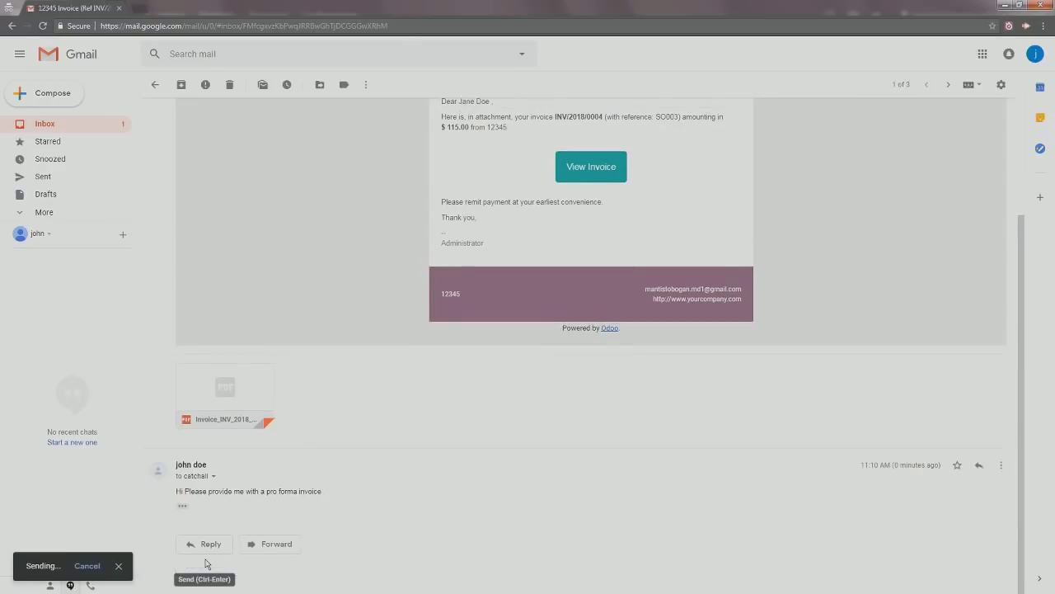
Post 'I will get this taken care of later today' to the INV/2018/0004 followers.
{"action": "double_click", "coordinate": [324, 11]}
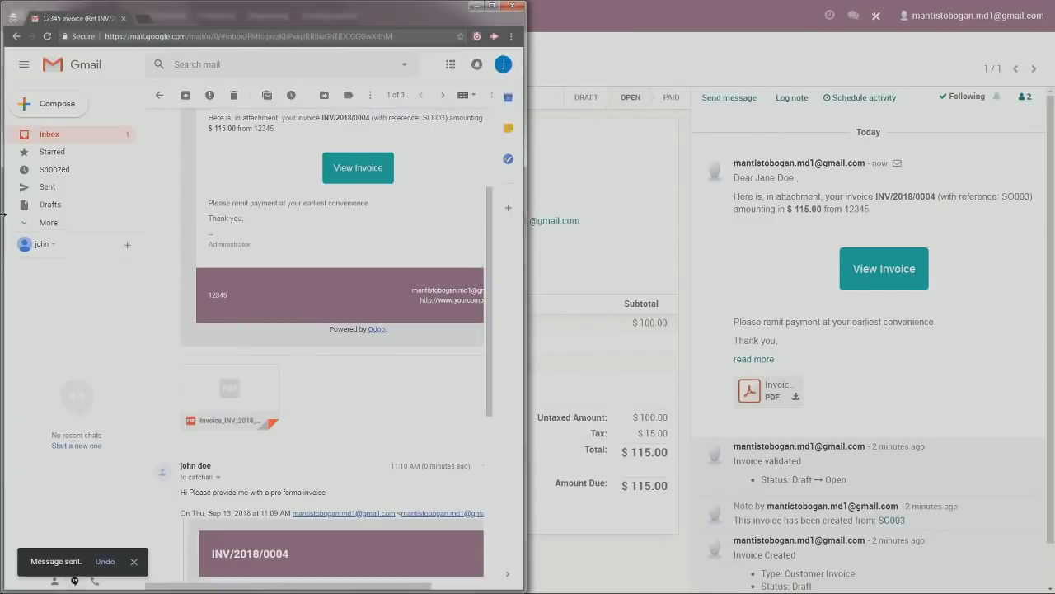
{"action": "left_click_drag", "start_coordinate": [324, 11], "coordinate": [0, 590]}
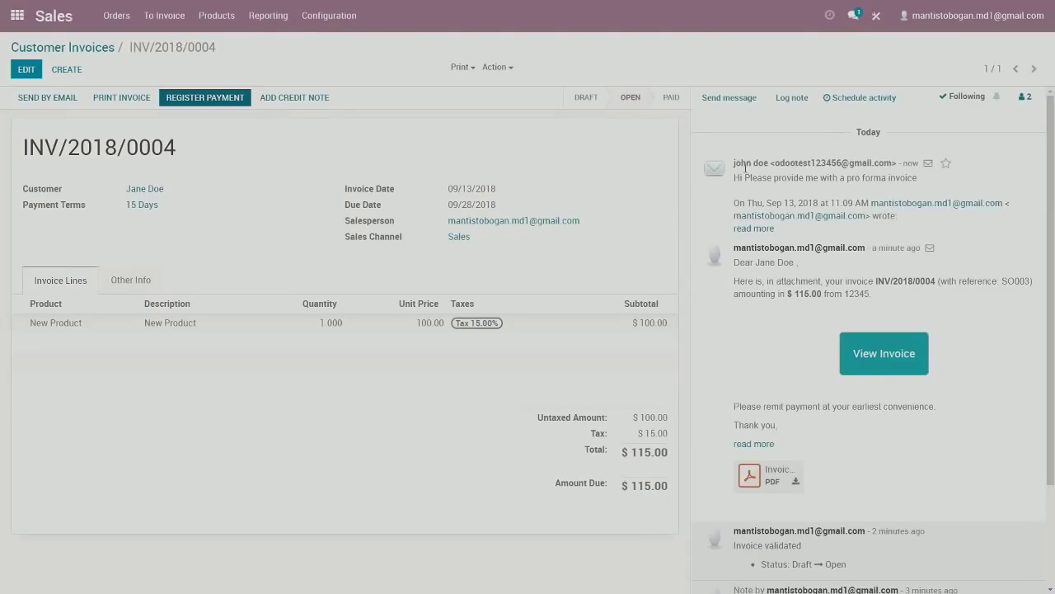
{"action": "left_click_drag", "start_coordinate": [740, 176], "coordinate": [974, 223]}
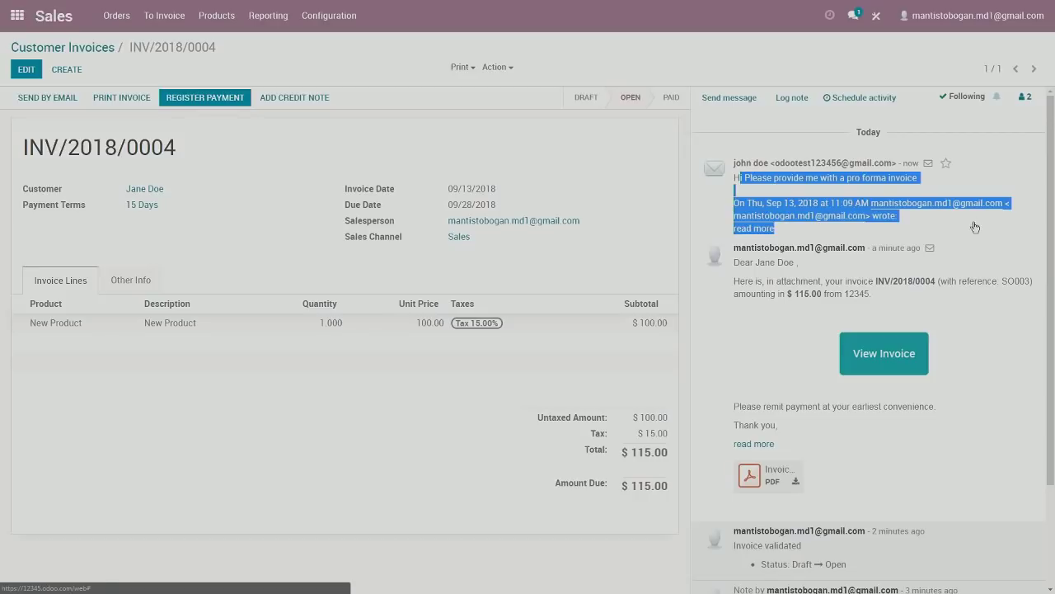
{"action": "left_click", "coordinate": [954, 183]}
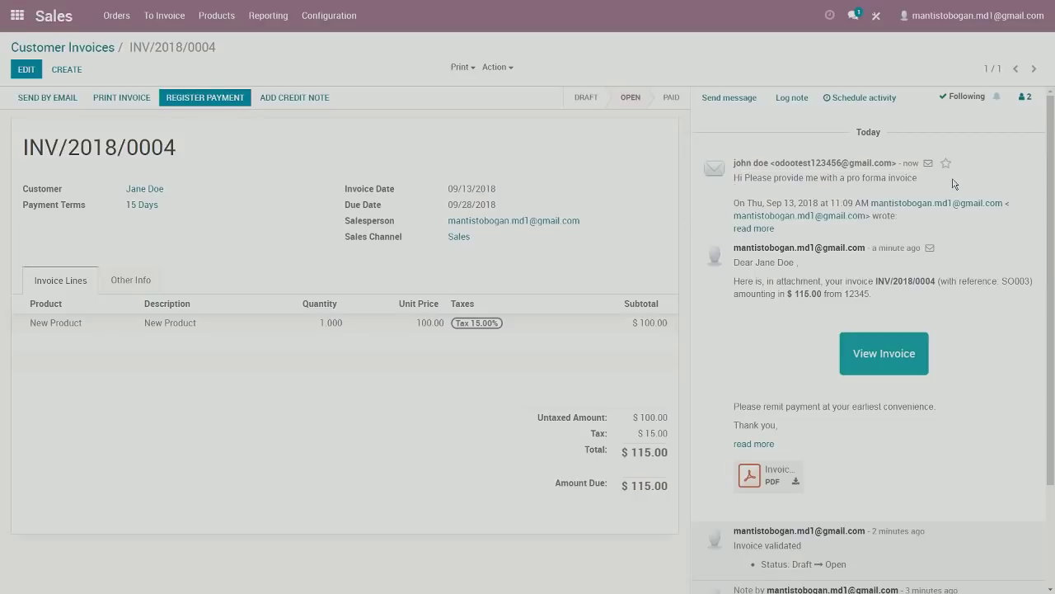
{"action": "left_click", "coordinate": [729, 98]}
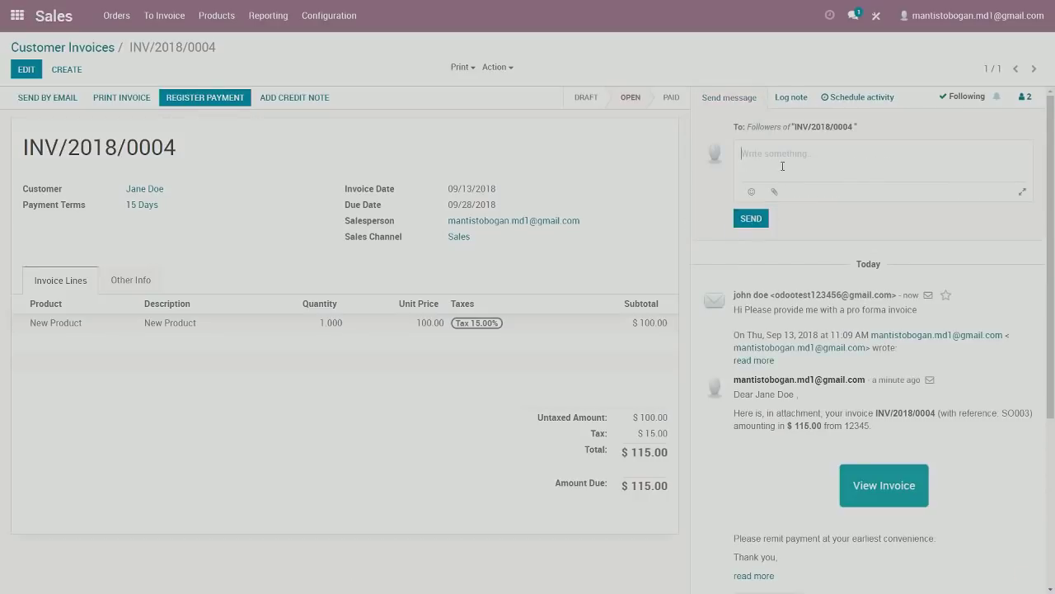
{"action": "type", "text": "H"}
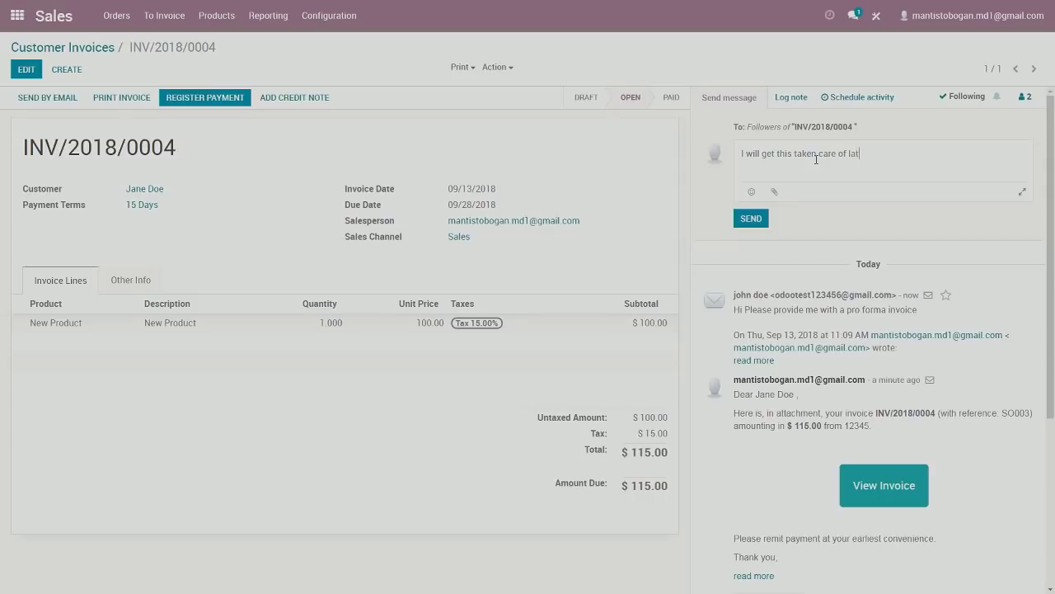
{"action": "left_click", "coordinate": [747, 229]}
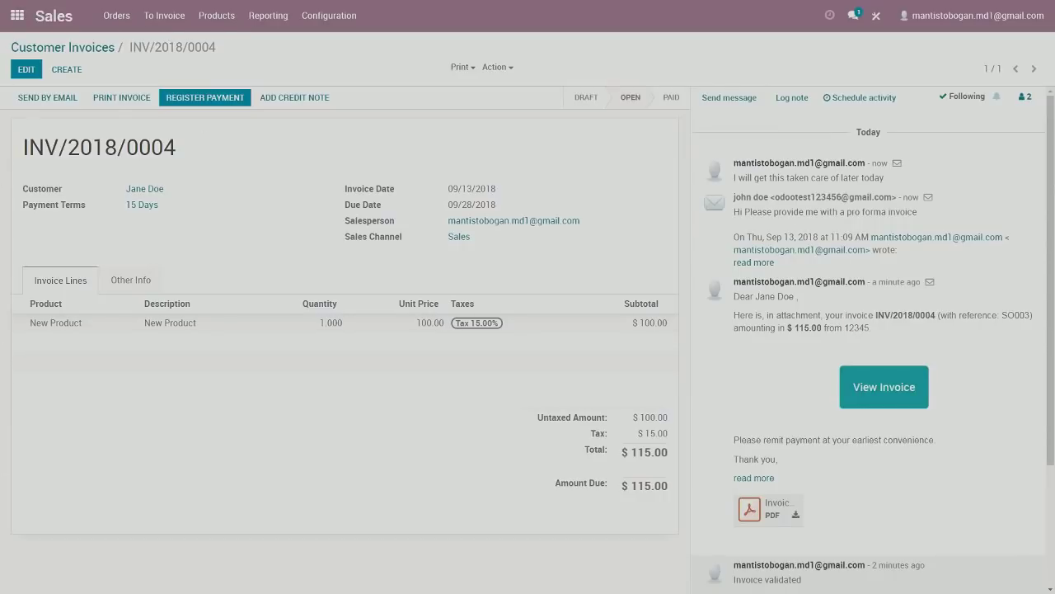
{"action": "left_click_drag", "start_coordinate": [746, 593], "coordinate": [508, 25]}
Read Odoo's Re: INV/2018/0004 reply in the Gmail inbox, then close the mail window.
{"action": "left_click", "coordinate": [224, 137]}
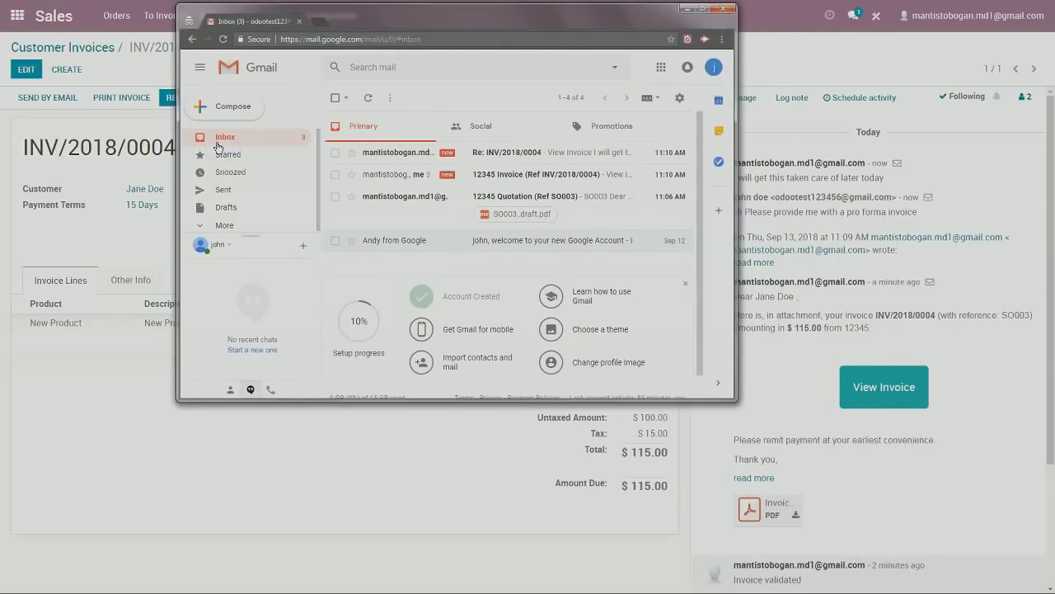
{"action": "left_click", "coordinate": [538, 154]}
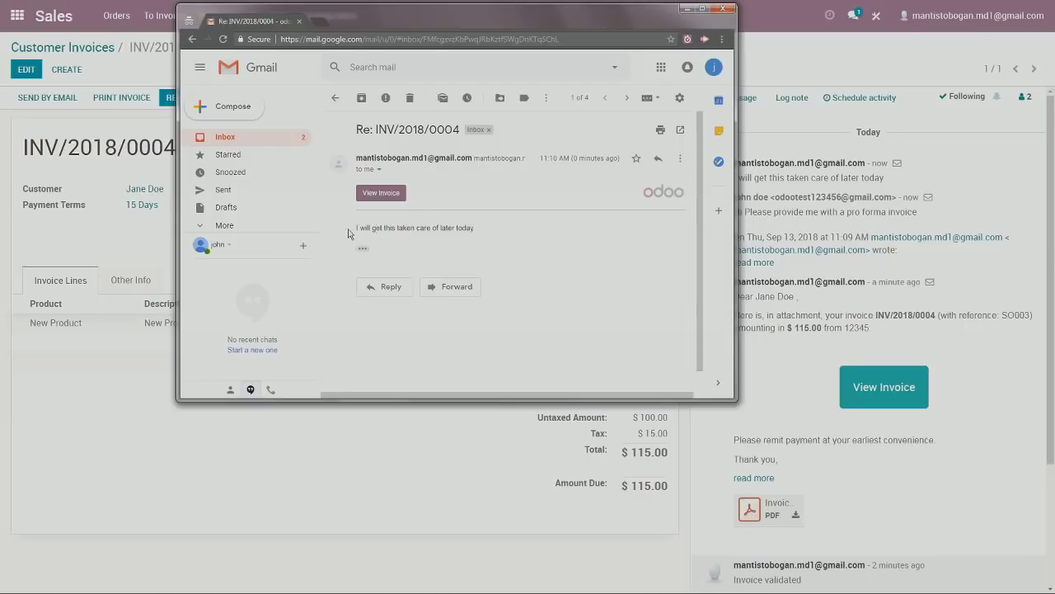
{"action": "left_click_drag", "start_coordinate": [365, 229], "coordinate": [477, 229]}
{"action": "left_click", "coordinate": [389, 229]}
{"action": "left_click_drag", "start_coordinate": [341, 228], "coordinate": [365, 248]}
{"action": "left_click", "coordinate": [460, 241]}
{"action": "left_click", "coordinate": [687, 11]}
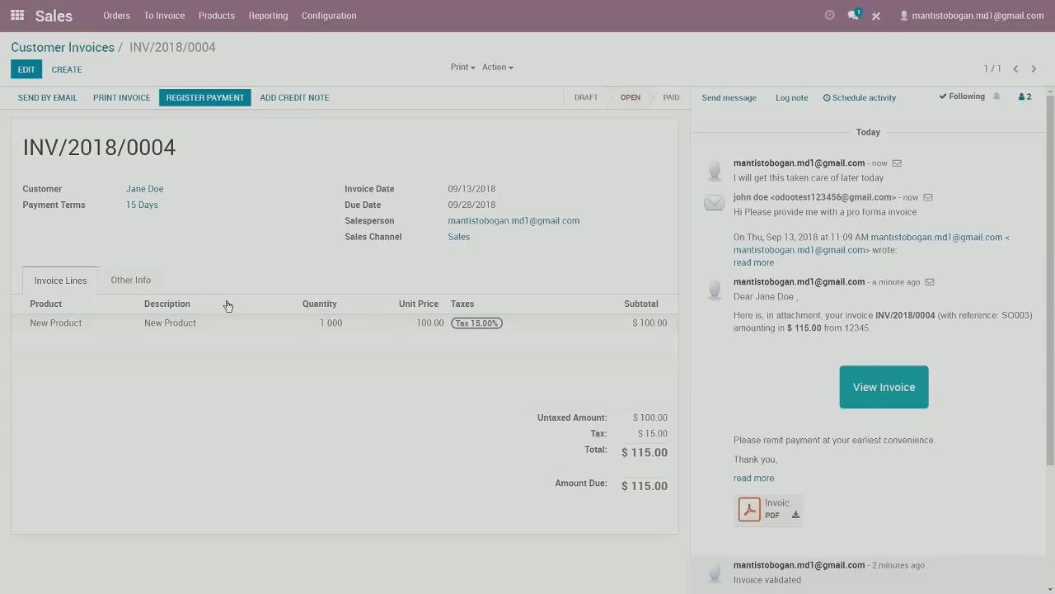
Go to Invoicing > Configuration > Follow-up Levels to list the payment follow-ups.
{"action": "left_click", "coordinate": [329, 23]}
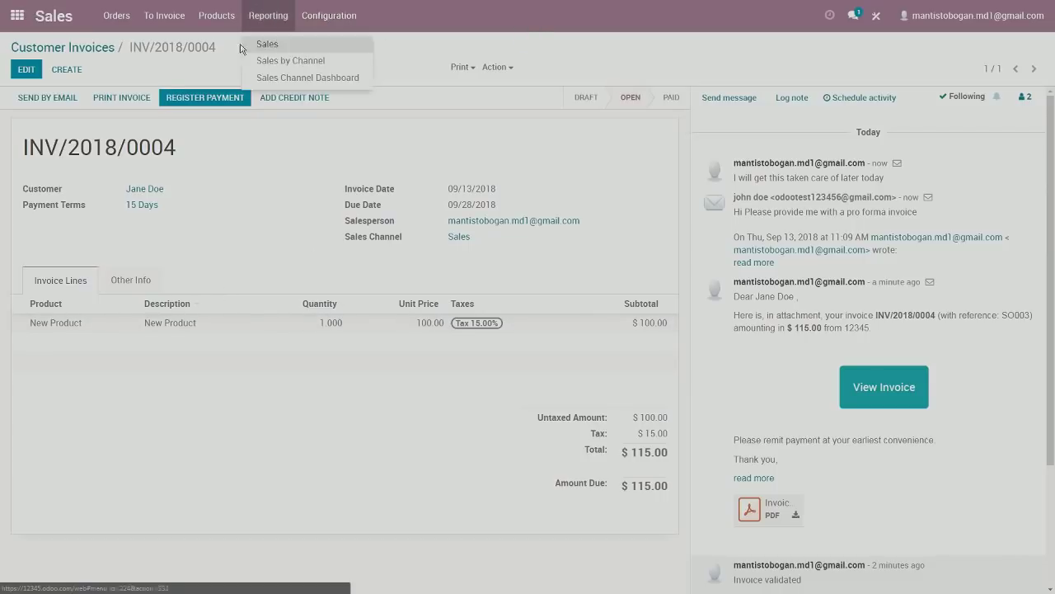
{"action": "left_click", "coordinate": [18, 15]}
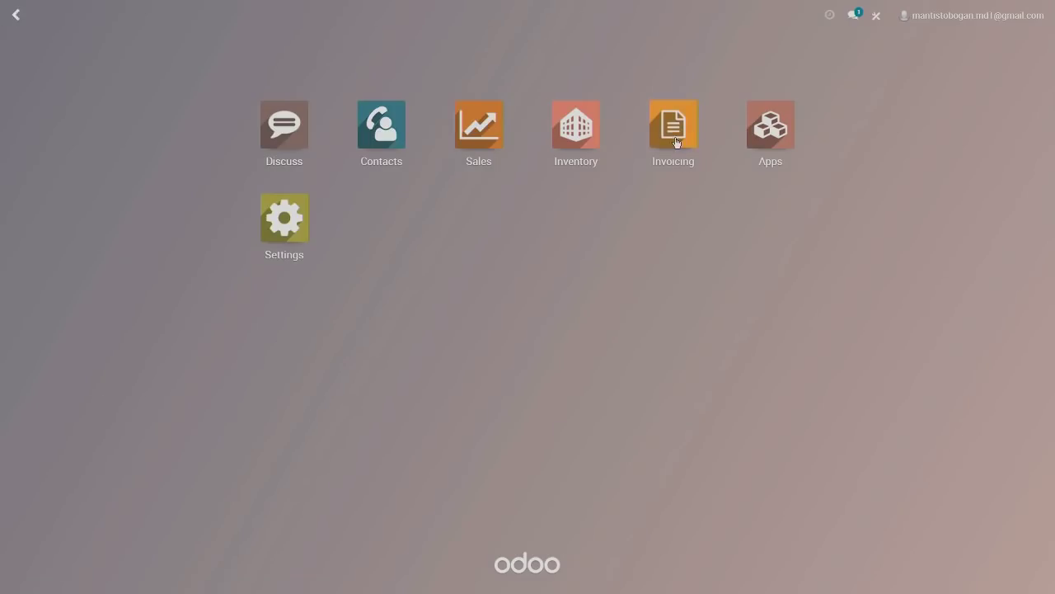
{"action": "left_click", "coordinate": [673, 140]}
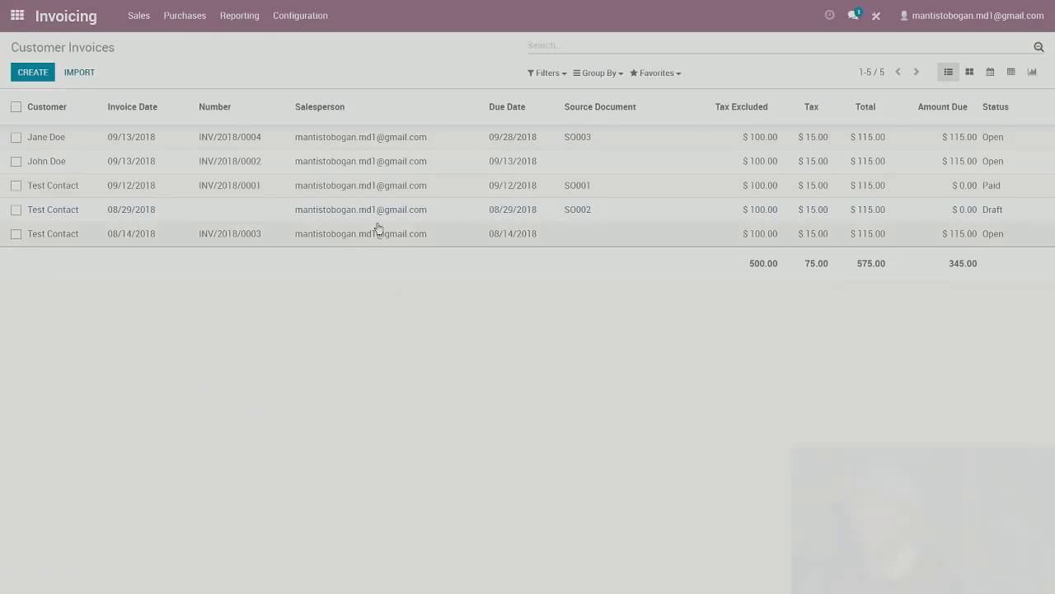
{"action": "left_click", "coordinate": [289, 20]}
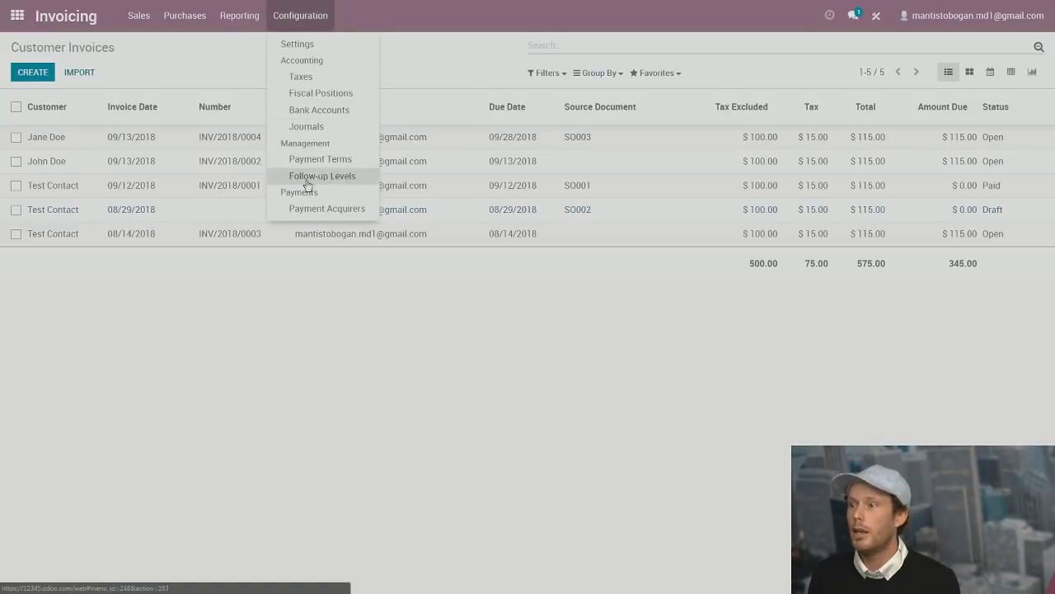
{"action": "left_click", "coordinate": [341, 176]}
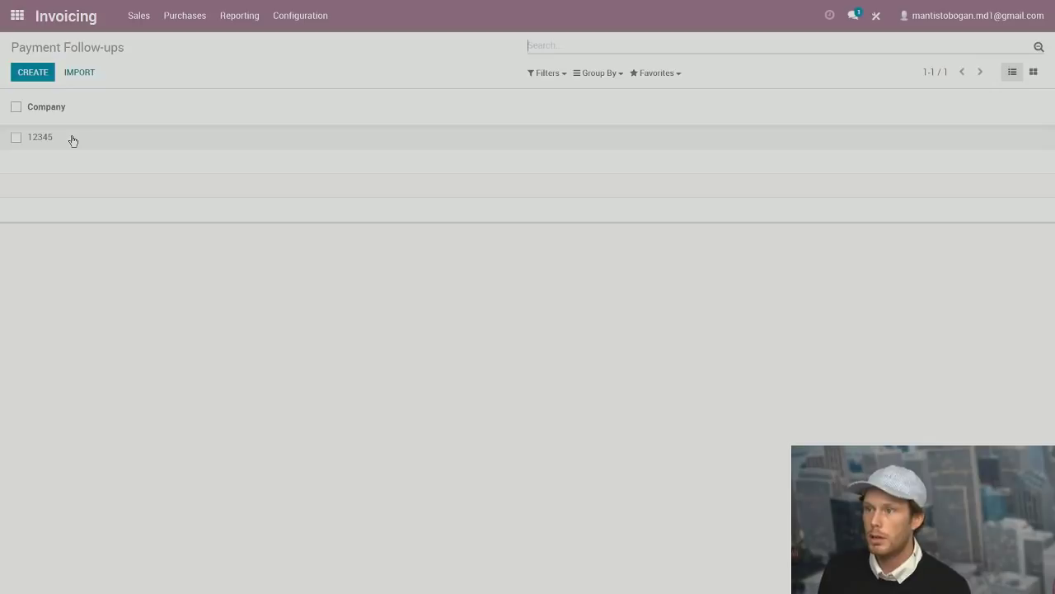
Open the 12345 company's follow-up levels and put them in edit mode.
{"action": "left_click", "coordinate": [73, 140]}
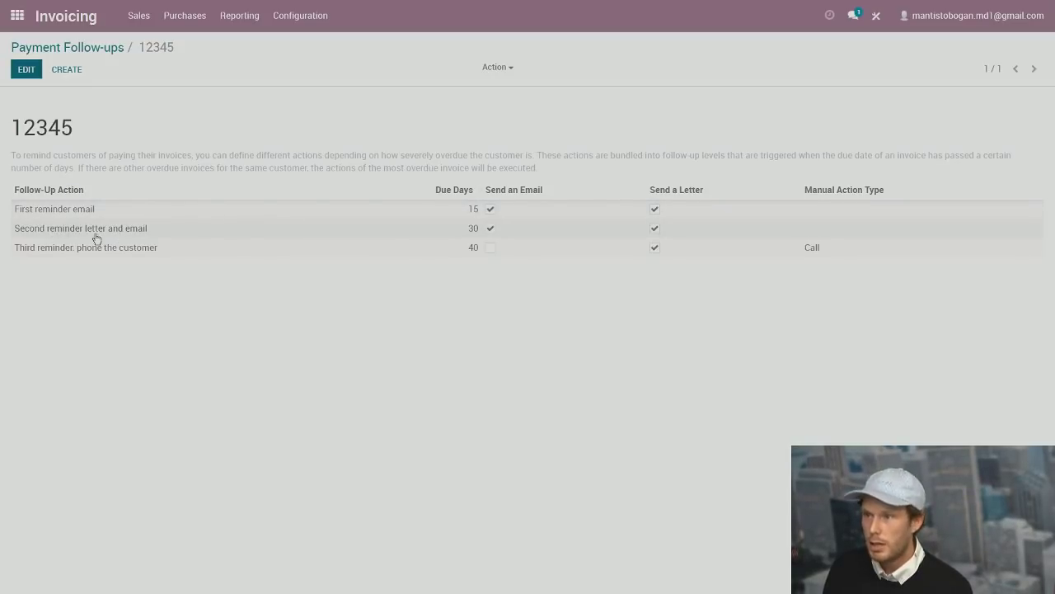
{"action": "left_click", "coordinate": [26, 71]}
Add a 'New Customer Email' follow-up level at 1 day overdue and save the follow-ups.
{"action": "left_click", "coordinate": [33, 272]}
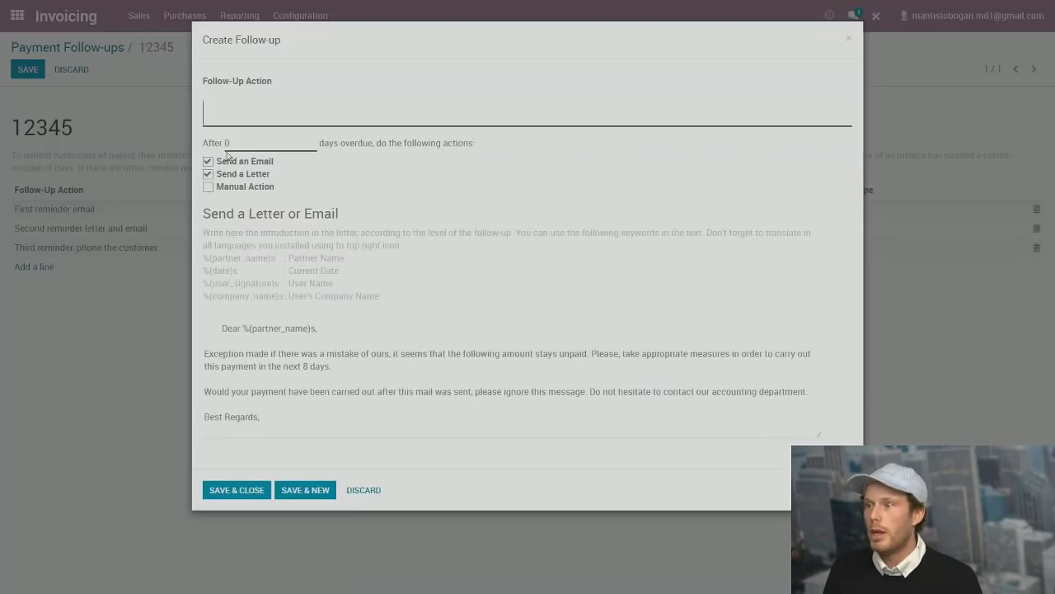
{"action": "left_click", "coordinate": [251, 112]}
{"action": "type", "text": "New Customer e"}
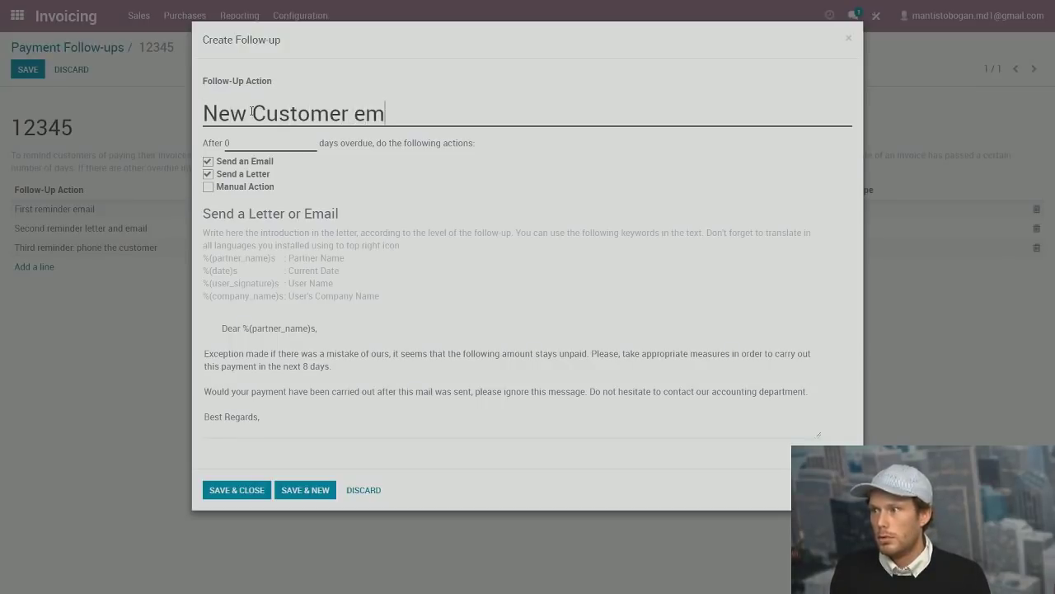
{"action": "key", "text": "BackSpace"}
{"action": "type", "text": "Email"}
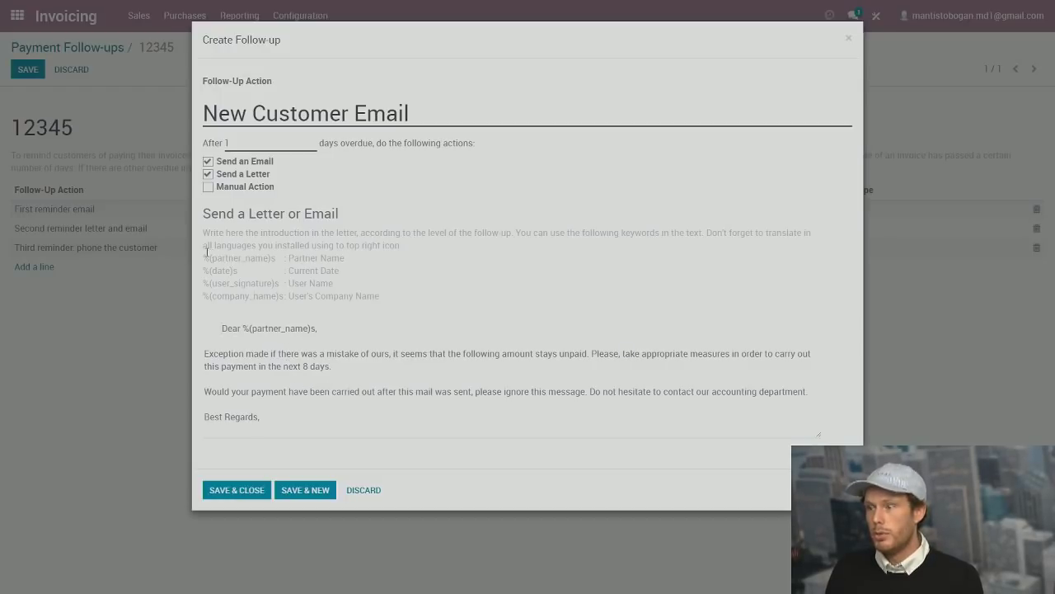
{"action": "left_click_drag", "start_coordinate": [205, 257], "coordinate": [271, 281]}
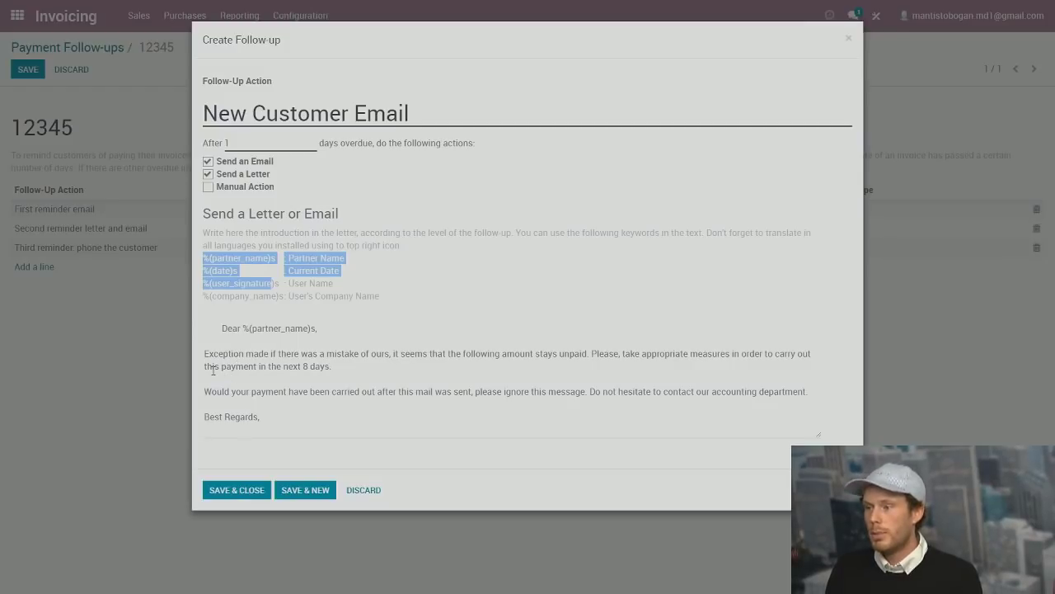
{"action": "left_click", "coordinate": [262, 490]}
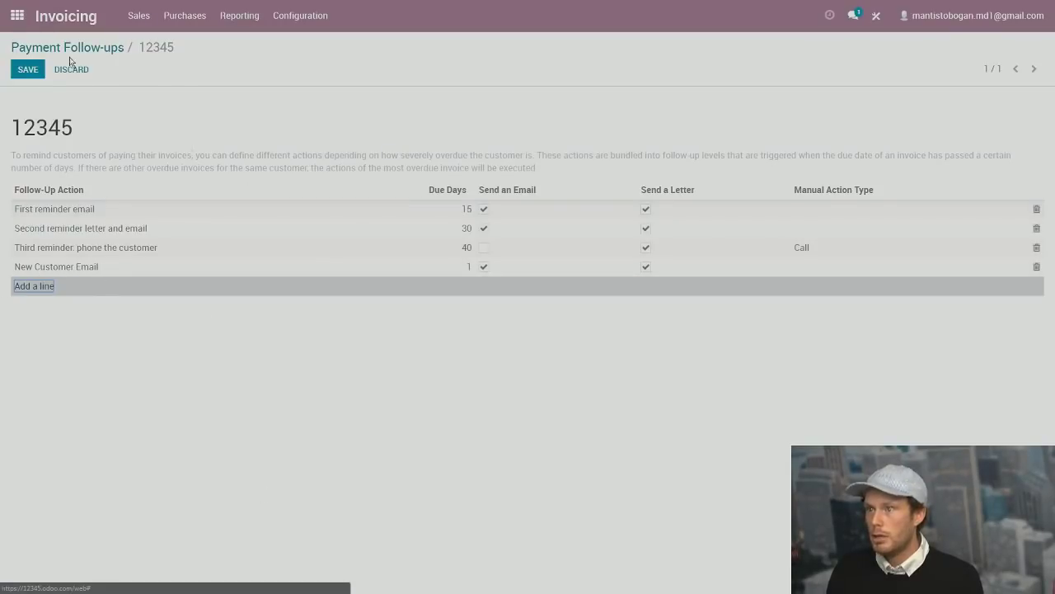
{"action": "left_click", "coordinate": [27, 70]}
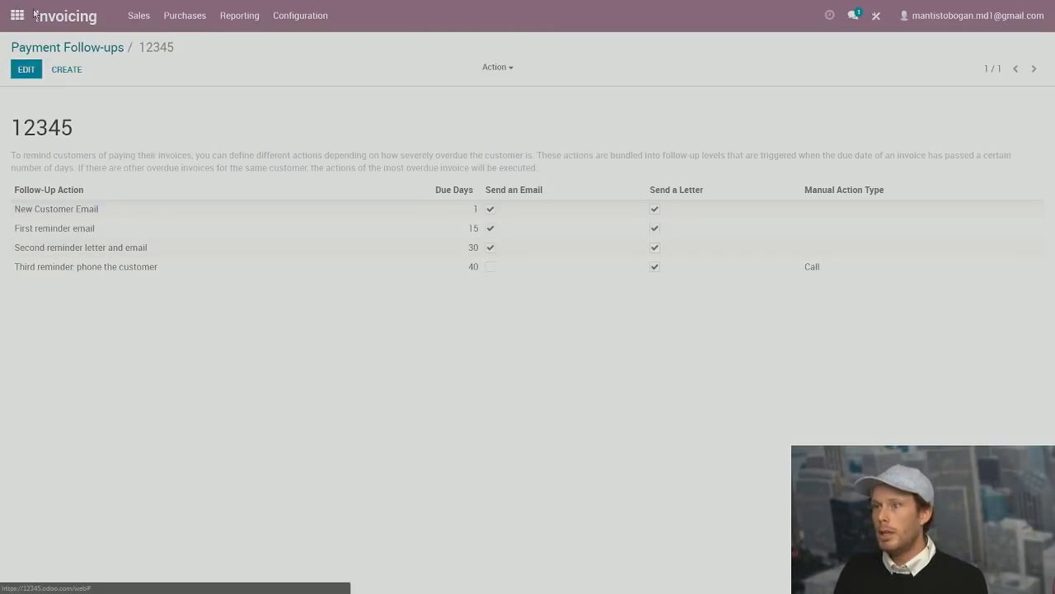
In Invoicing, toggle the Draft, Open and Paid filters off so all five invoices show.
{"action": "left_click", "coordinate": [16, 15]}
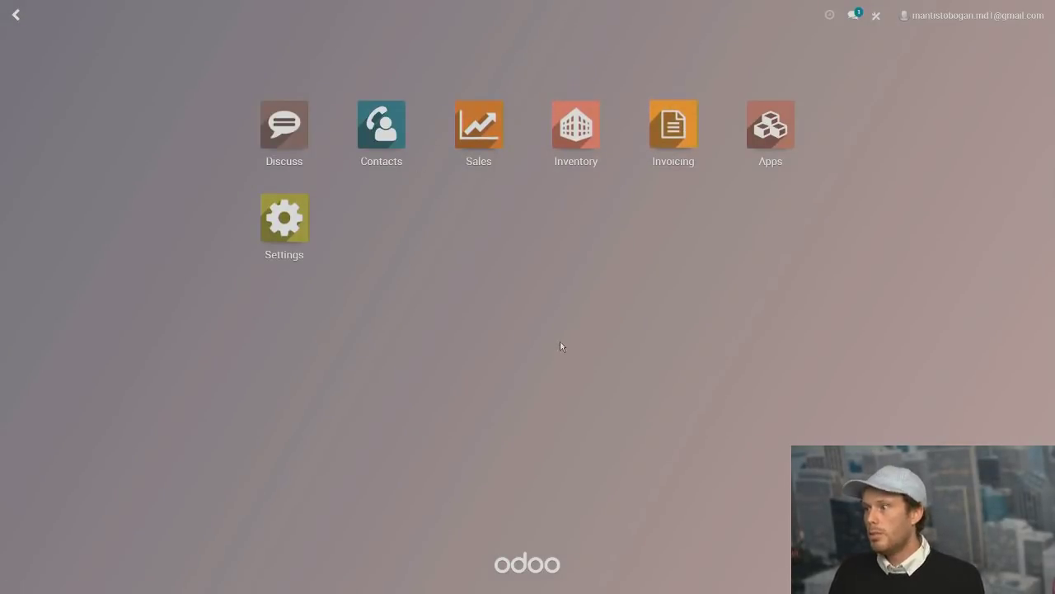
{"action": "left_click", "coordinate": [679, 129]}
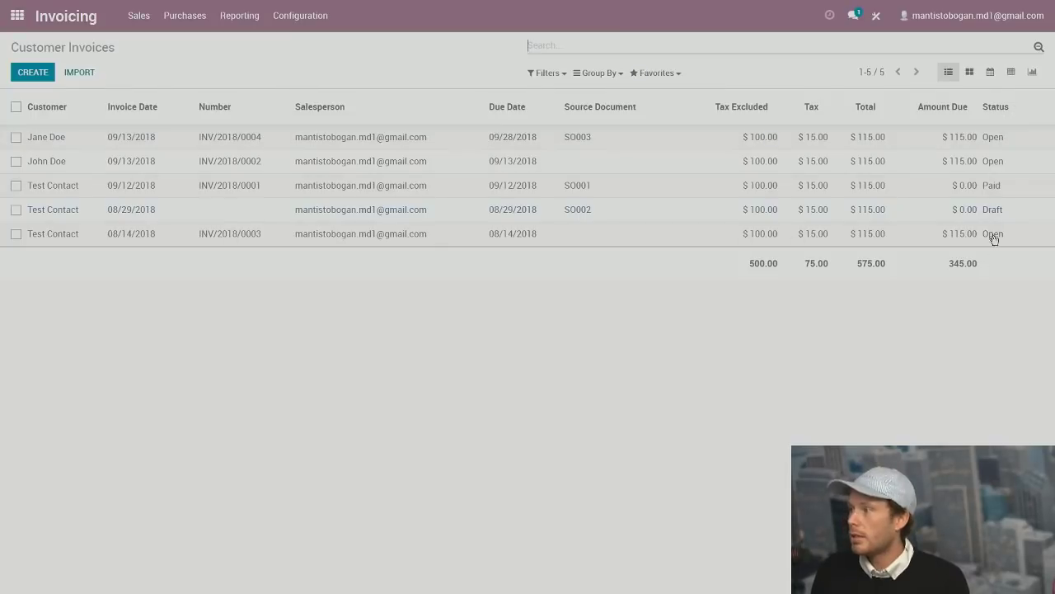
{"action": "left_click", "coordinate": [552, 75]}
{"action": "left_click", "coordinate": [550, 93]}
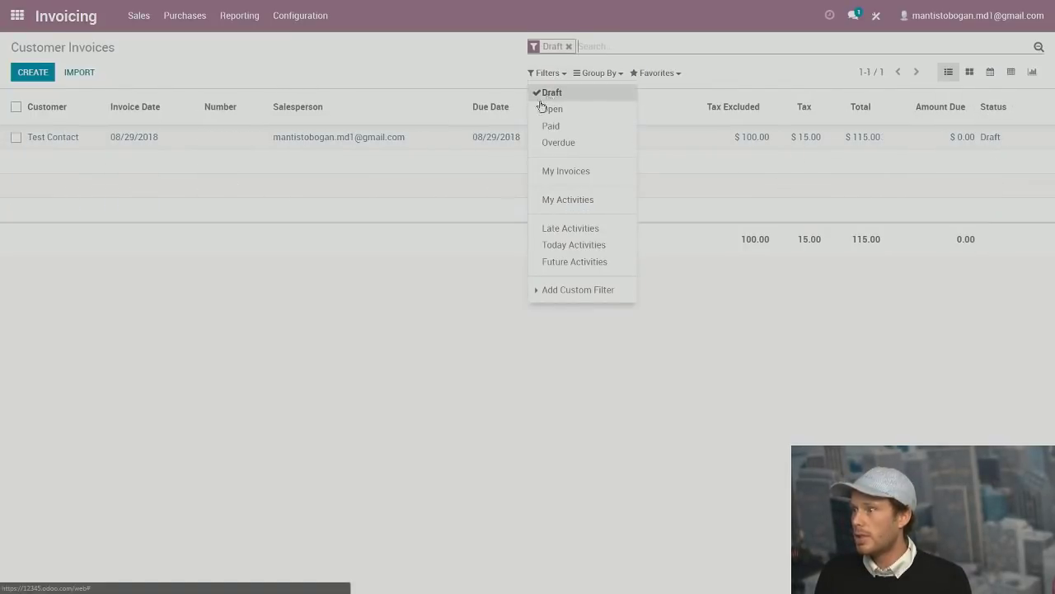
{"action": "left_click", "coordinate": [564, 97]}
{"action": "left_click", "coordinate": [554, 110]}
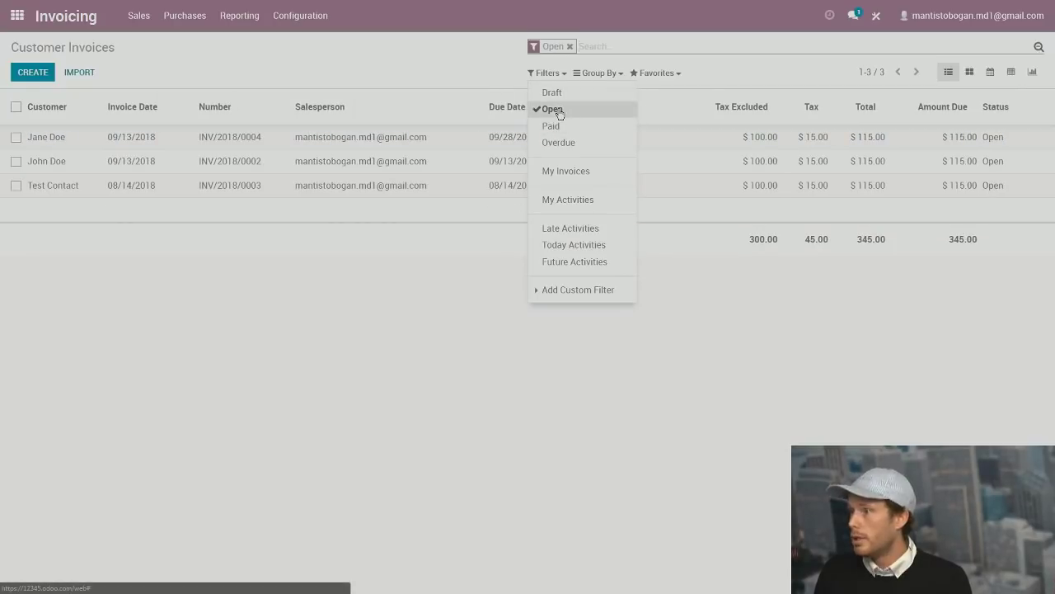
{"action": "left_click", "coordinate": [553, 110]}
{"action": "left_click", "coordinate": [556, 128]}
{"action": "left_click", "coordinate": [556, 128]}
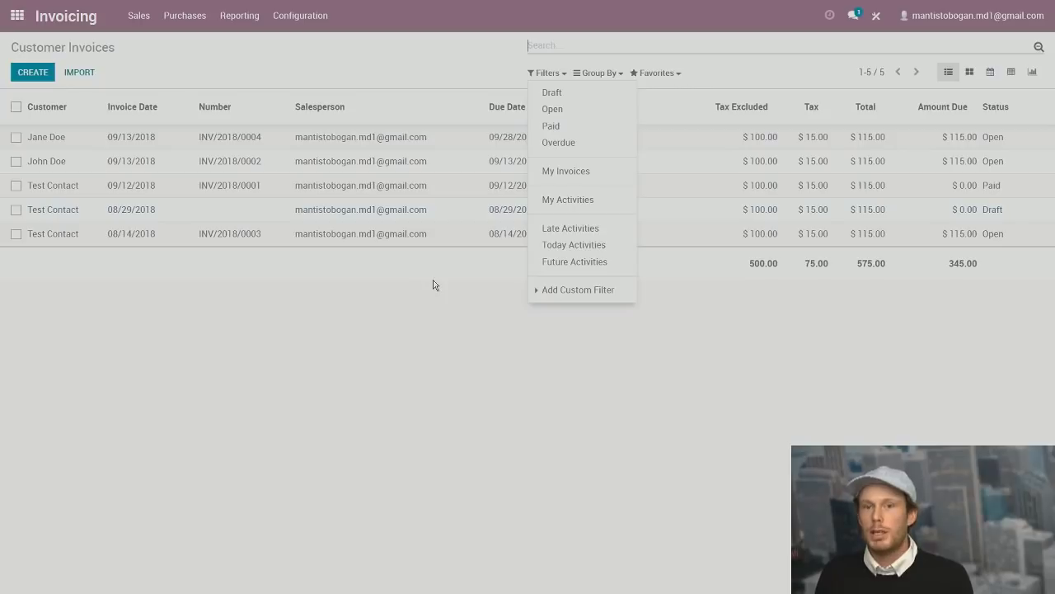
Display the customer invoices on a September 2018 month calendar.
{"action": "left_click", "coordinate": [391, 67]}
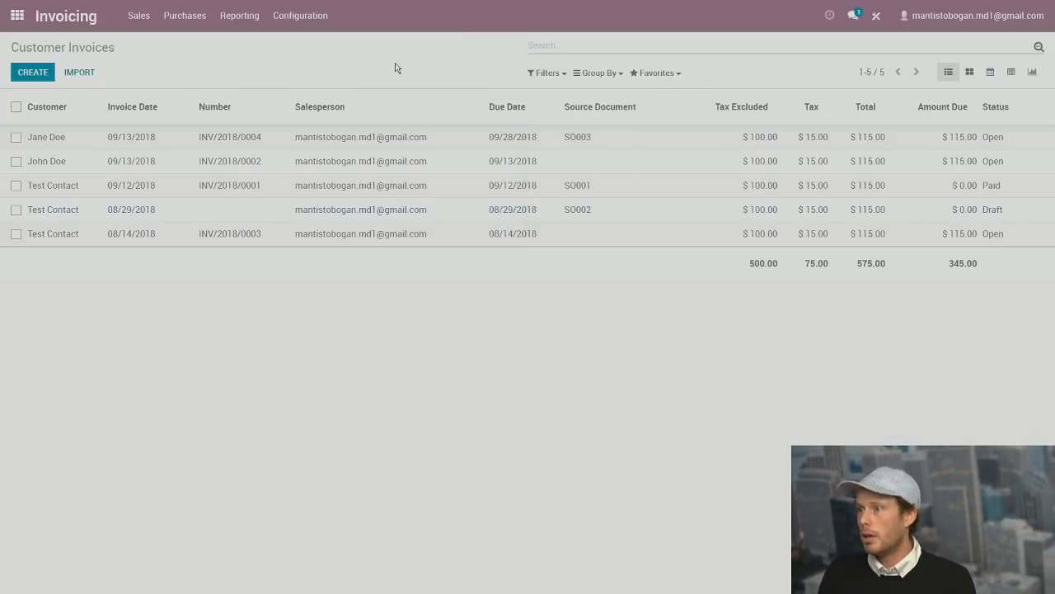
{"action": "left_click", "coordinate": [993, 76]}
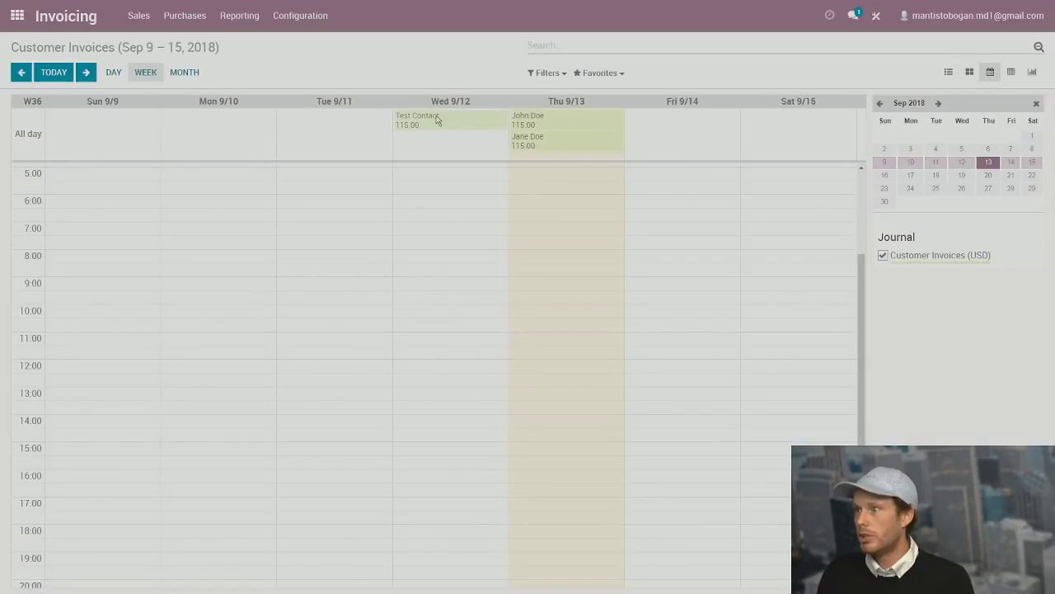
{"action": "scroll", "coordinate": [478, 195], "scroll_direction": "up", "scroll_amount": 3}
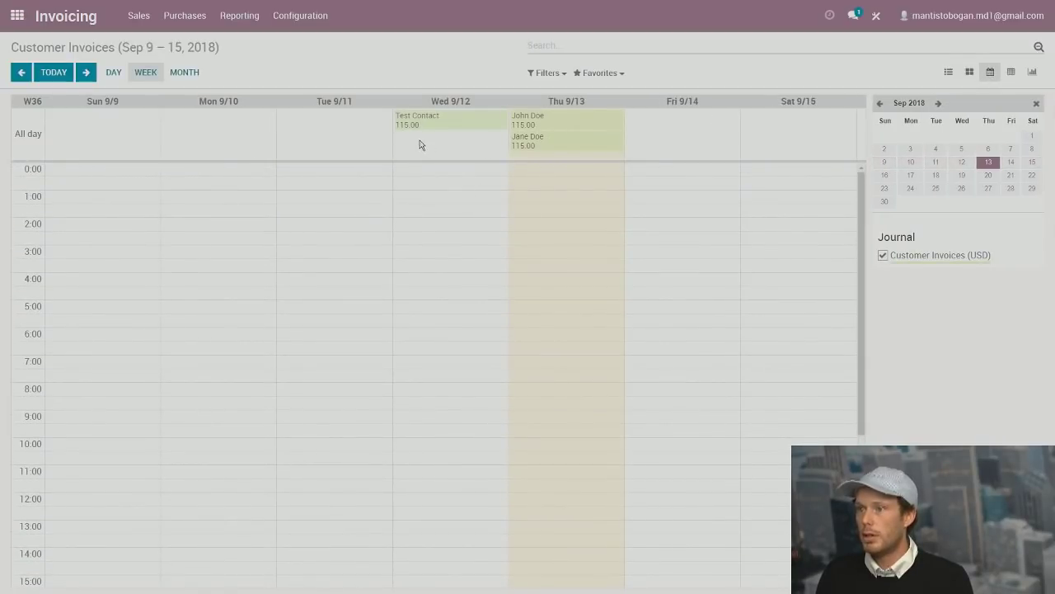
{"action": "left_click", "coordinate": [179, 76]}
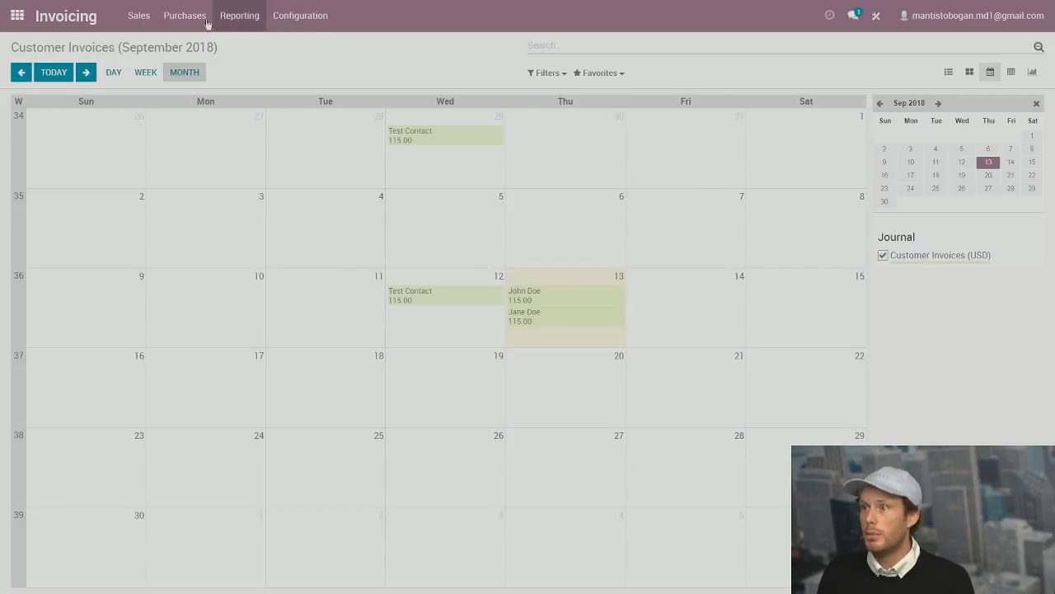
{"action": "left_click", "coordinate": [145, 19]}
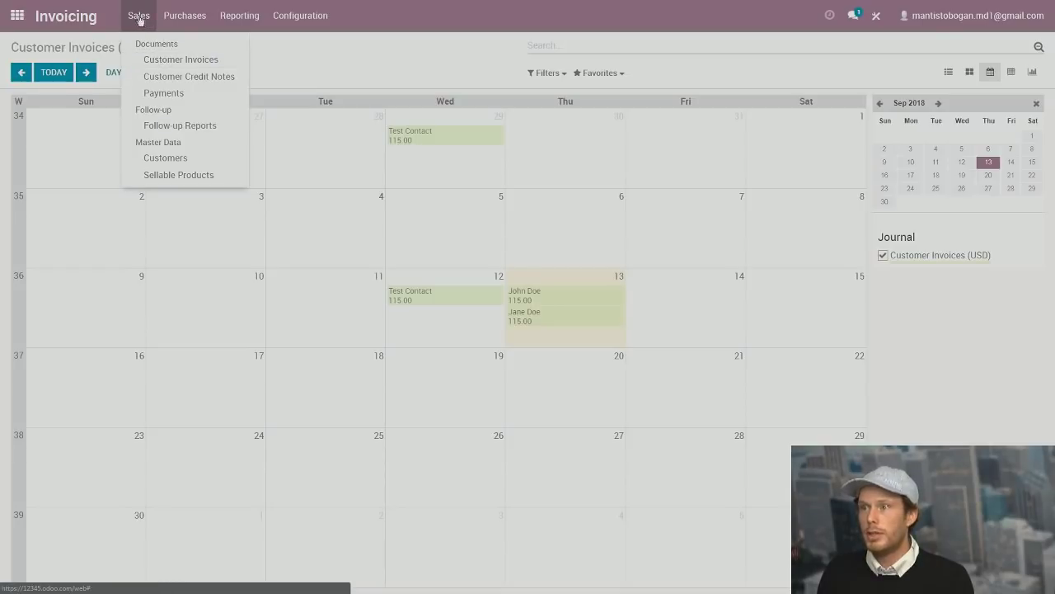
Register the full $115.00 payment on the first customer's invoice so it shows Paid with $0.00 due.
{"action": "left_click", "coordinate": [159, 66]}
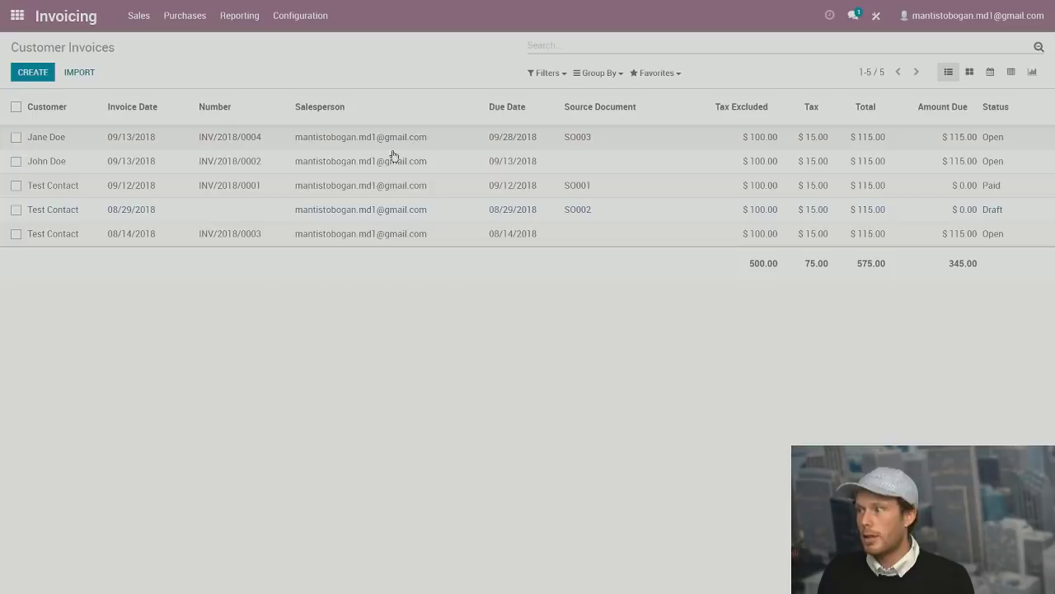
{"action": "left_click", "coordinate": [316, 141]}
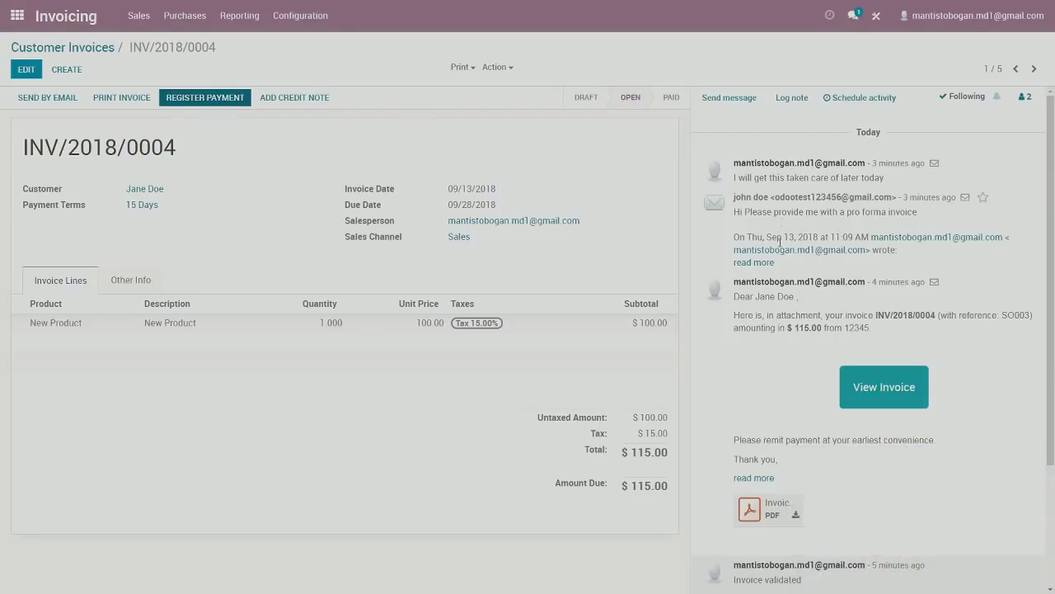
{"action": "left_click", "coordinate": [211, 98]}
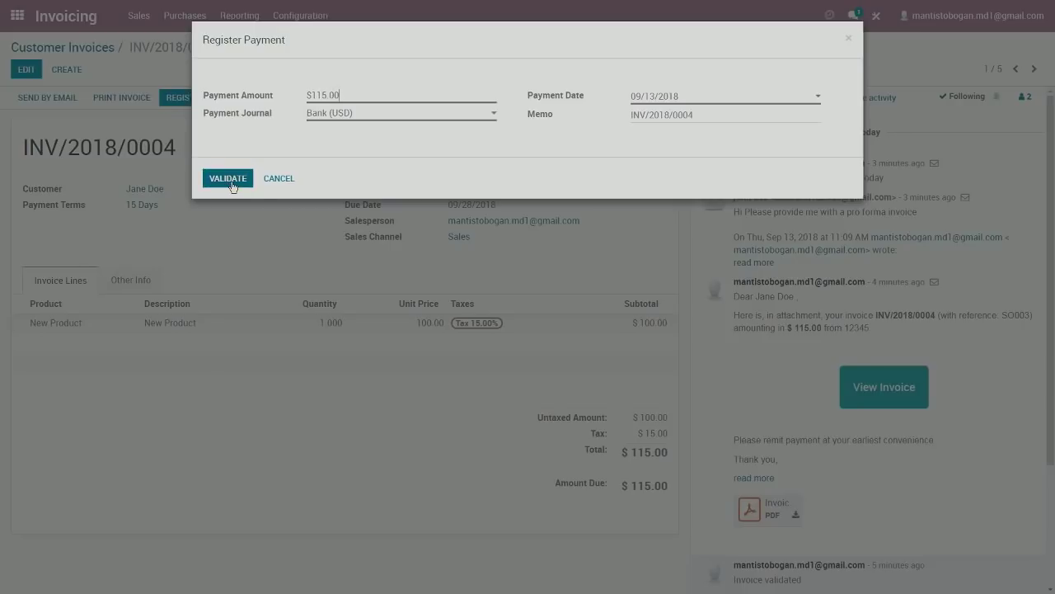
{"action": "left_click", "coordinate": [231, 179]}
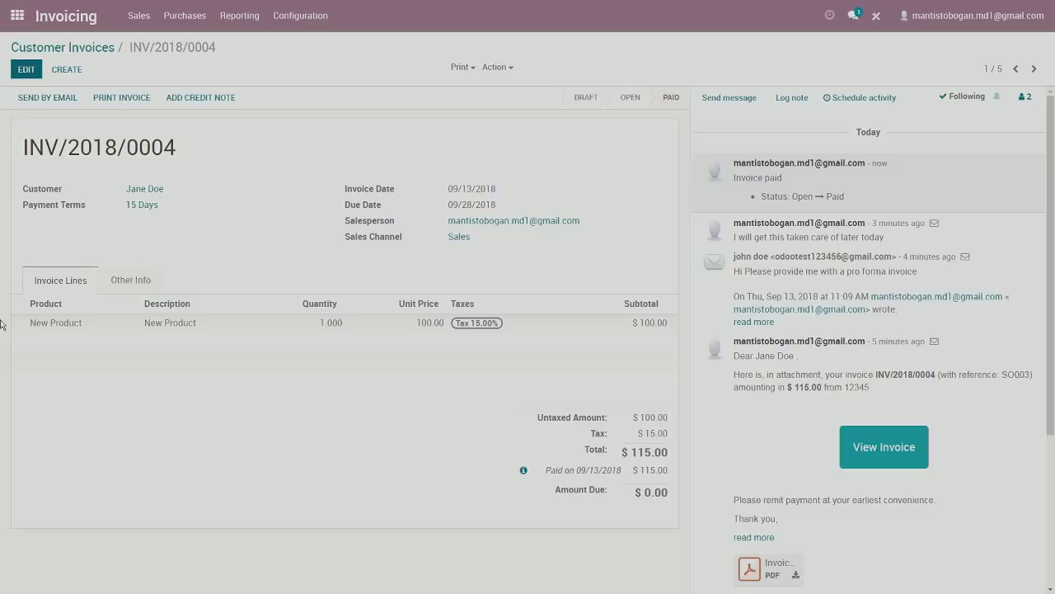
Show the Aged Receivable report as of today and expand both customers' $115.00 outstanding invoices.
{"action": "left_click", "coordinate": [254, 21]}
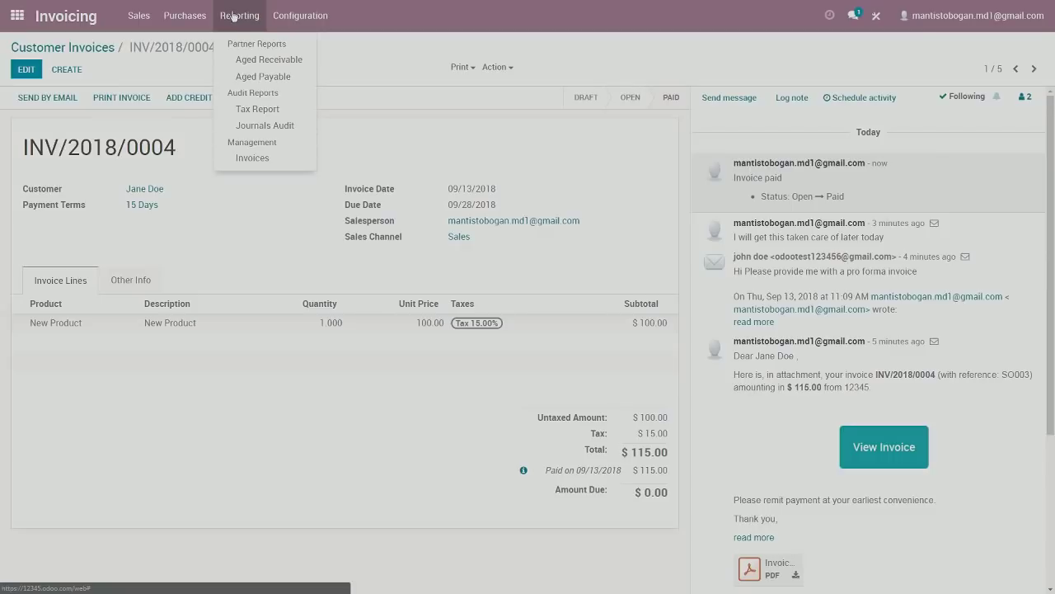
{"action": "left_click", "coordinate": [252, 61]}
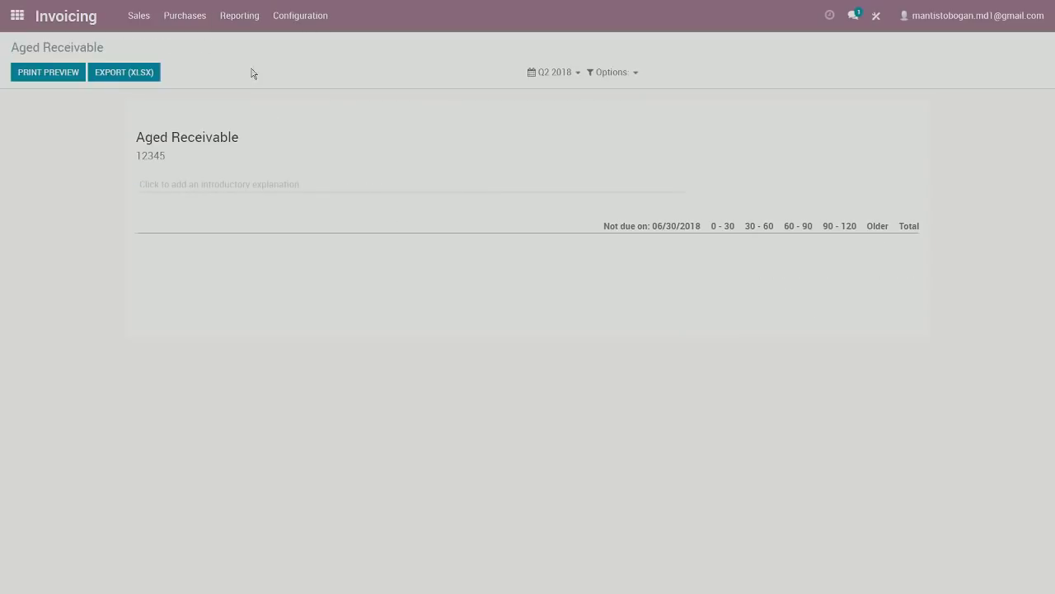
{"action": "left_click", "coordinate": [561, 74]}
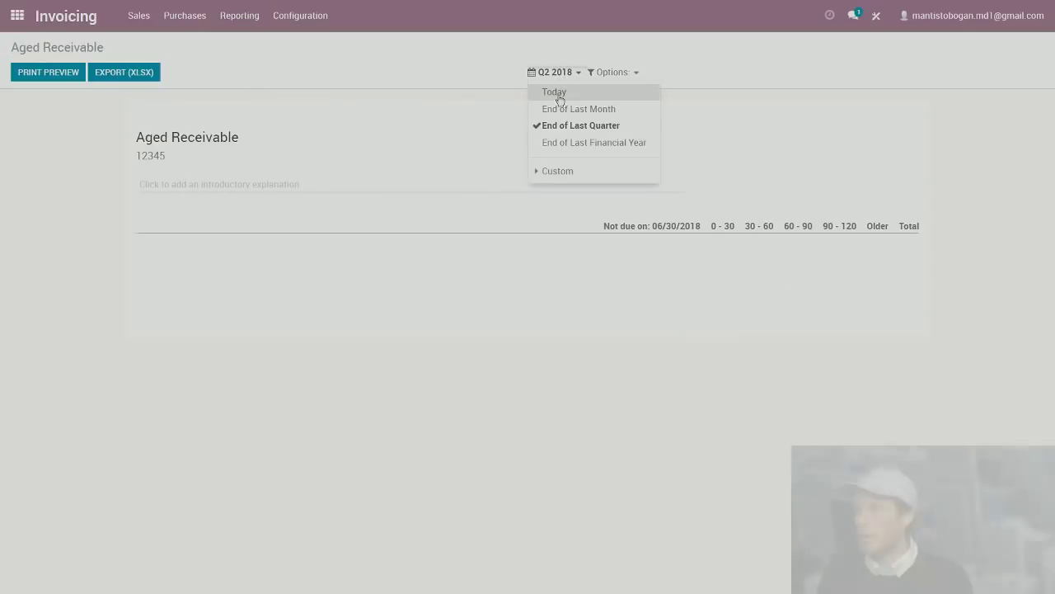
{"action": "left_click", "coordinate": [558, 92]}
{"action": "left_click", "coordinate": [573, 72]}
{"action": "left_click", "coordinate": [427, 68]}
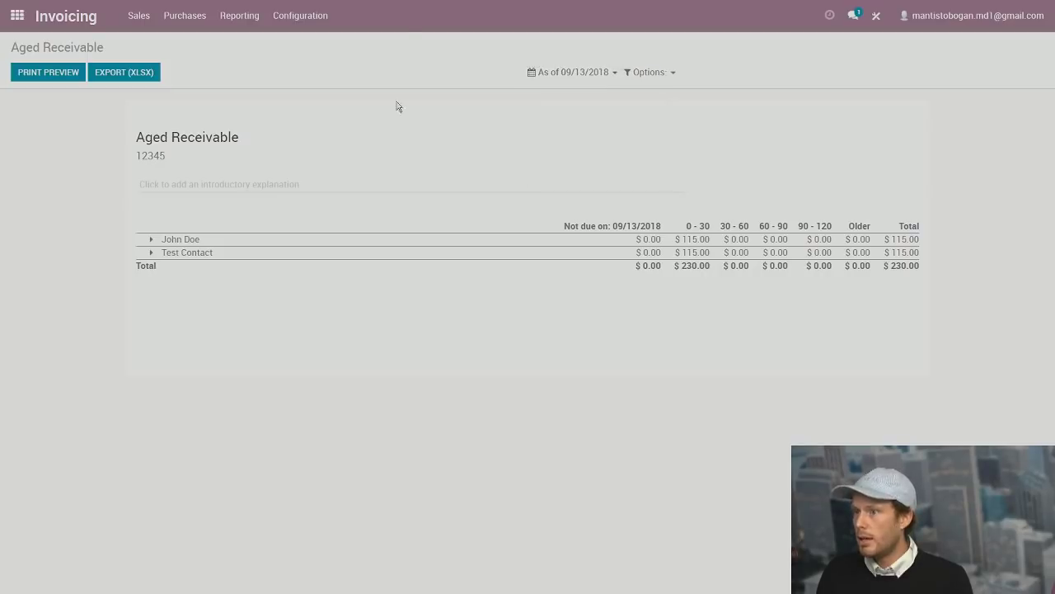
{"action": "left_click", "coordinate": [153, 240]}
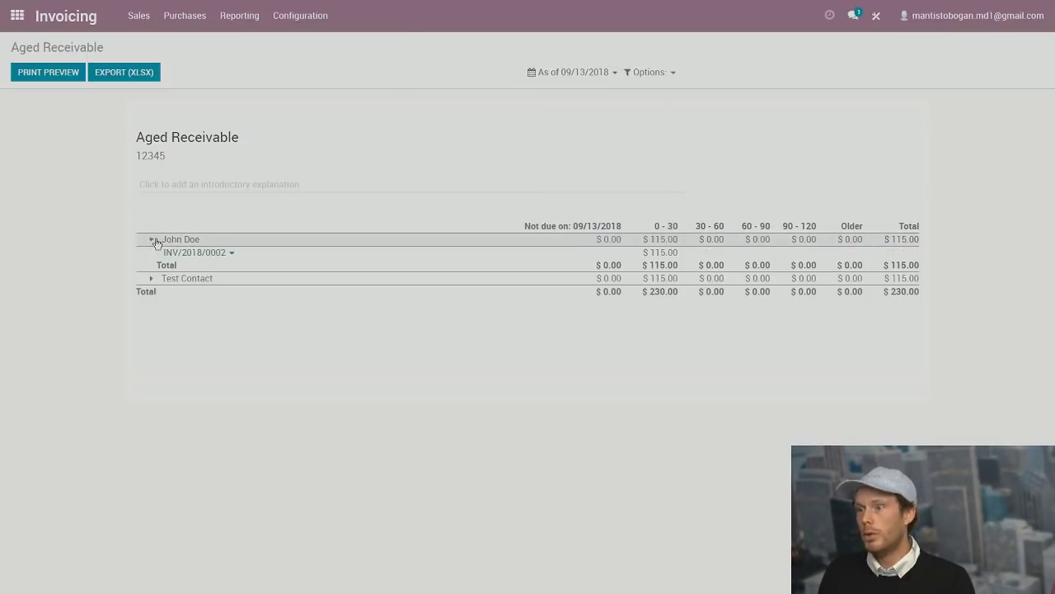
{"action": "left_click", "coordinate": [151, 278]}
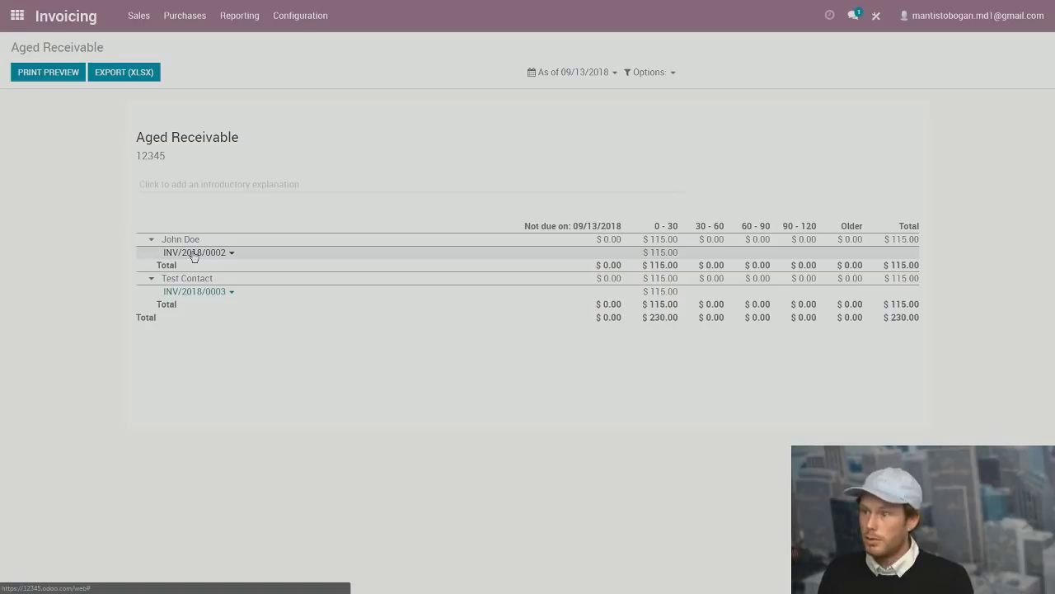
Pay the second customer's $115.00 invoice in full, then return to the apps home screen.
{"action": "left_click", "coordinate": [193, 254]}
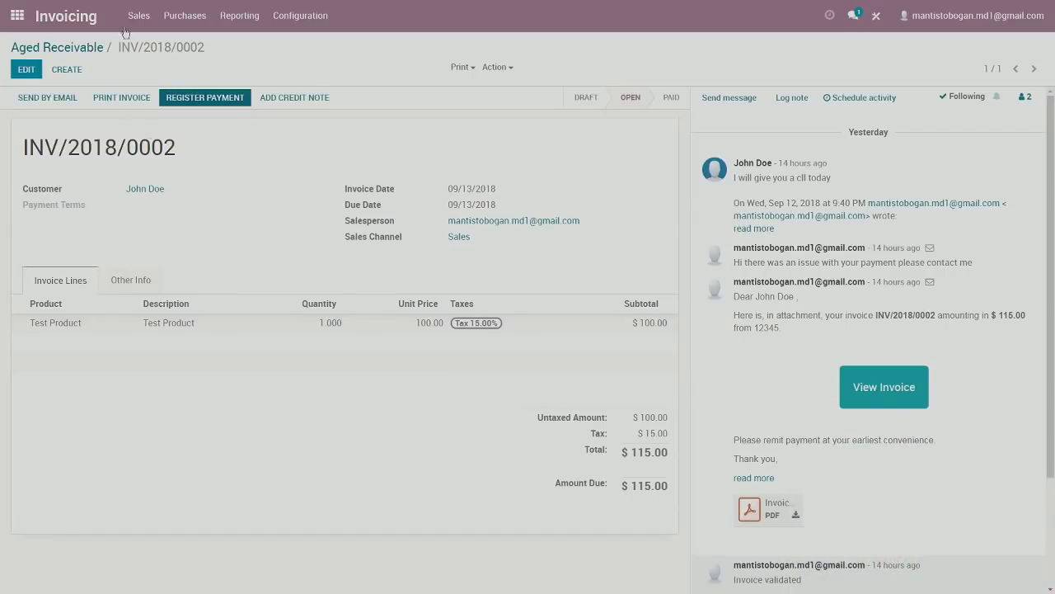
{"action": "left_click", "coordinate": [219, 103]}
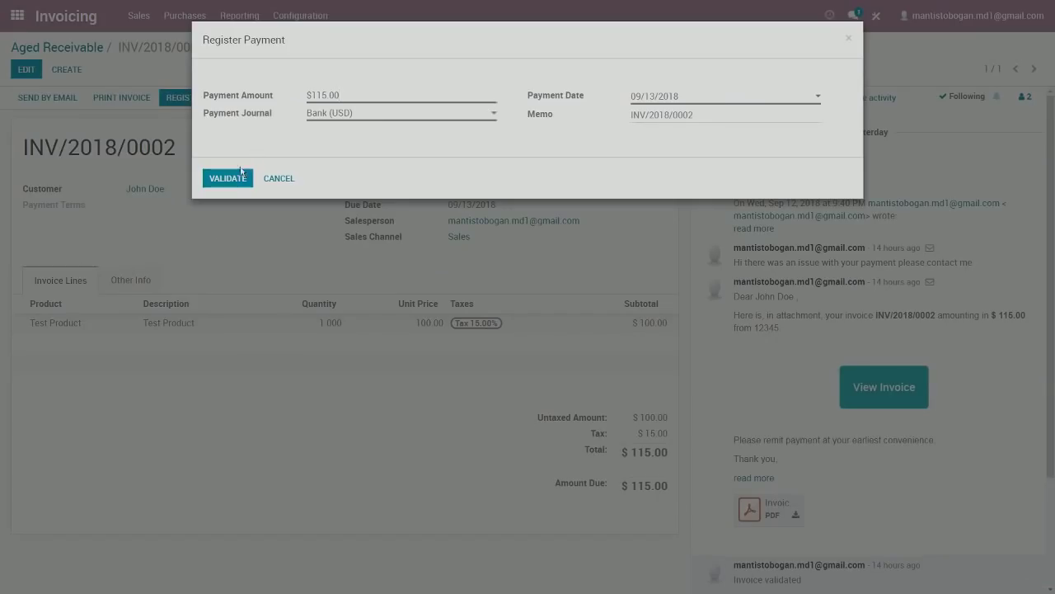
{"action": "left_click", "coordinate": [238, 178]}
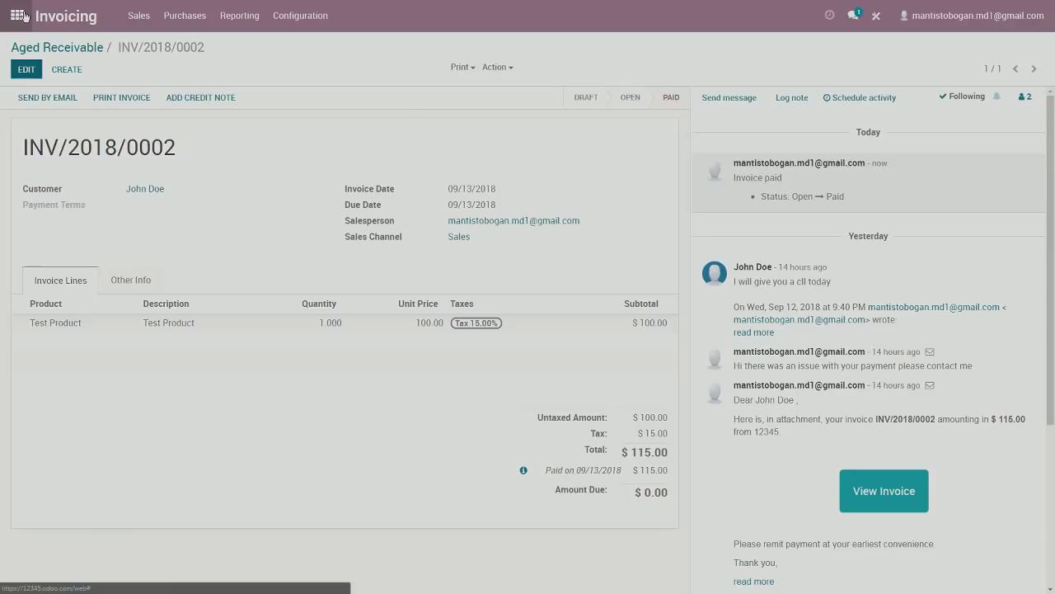
{"action": "left_click", "coordinate": [18, 15]}
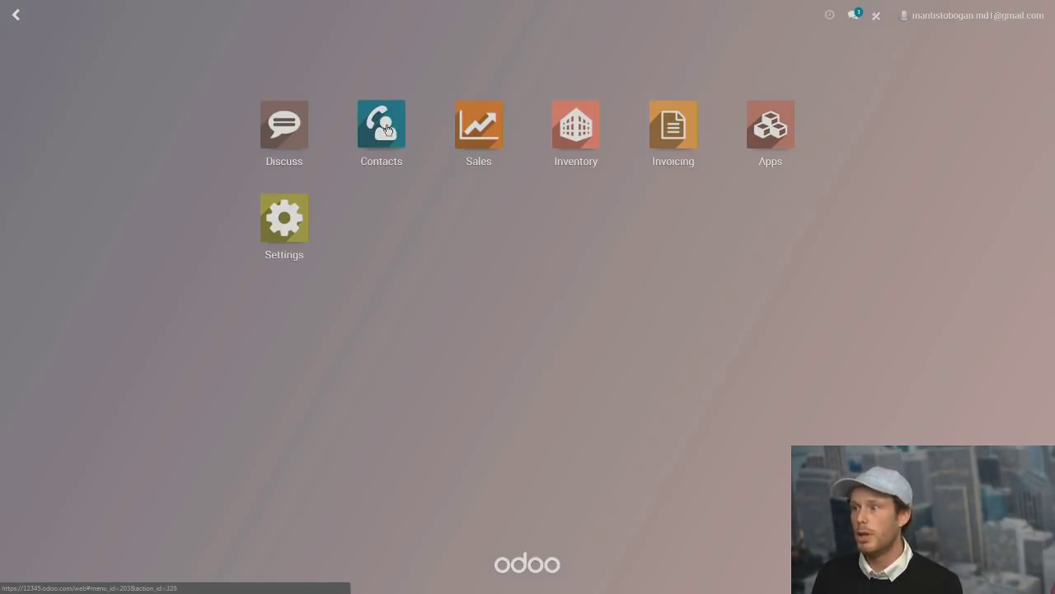
Grant the customer portal access via Portal Access Management on their contact record, ticking In Portal.
{"action": "left_click", "coordinate": [387, 129]}
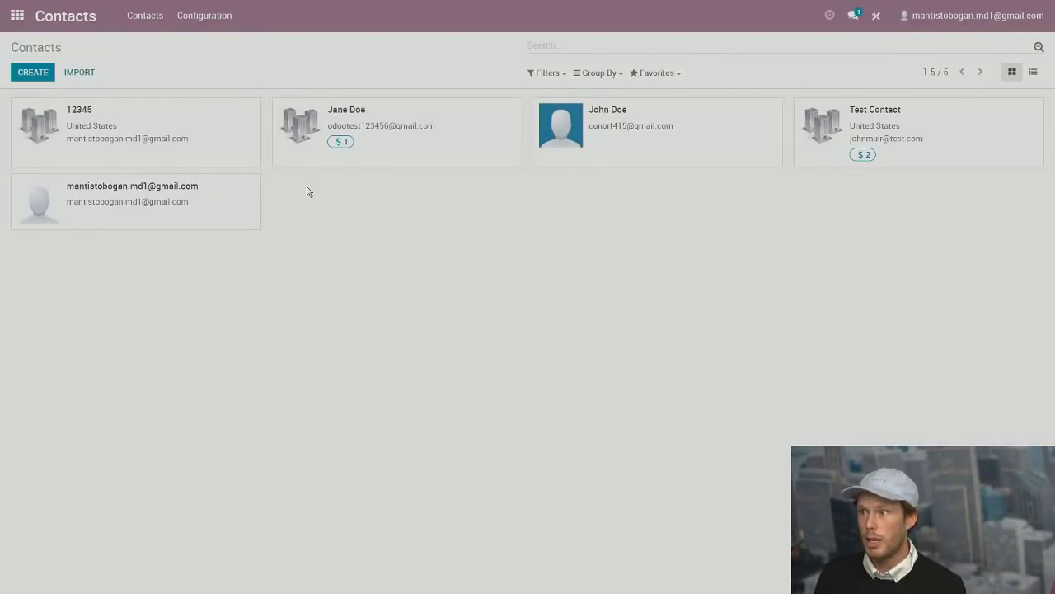
{"action": "left_click", "coordinate": [643, 139]}
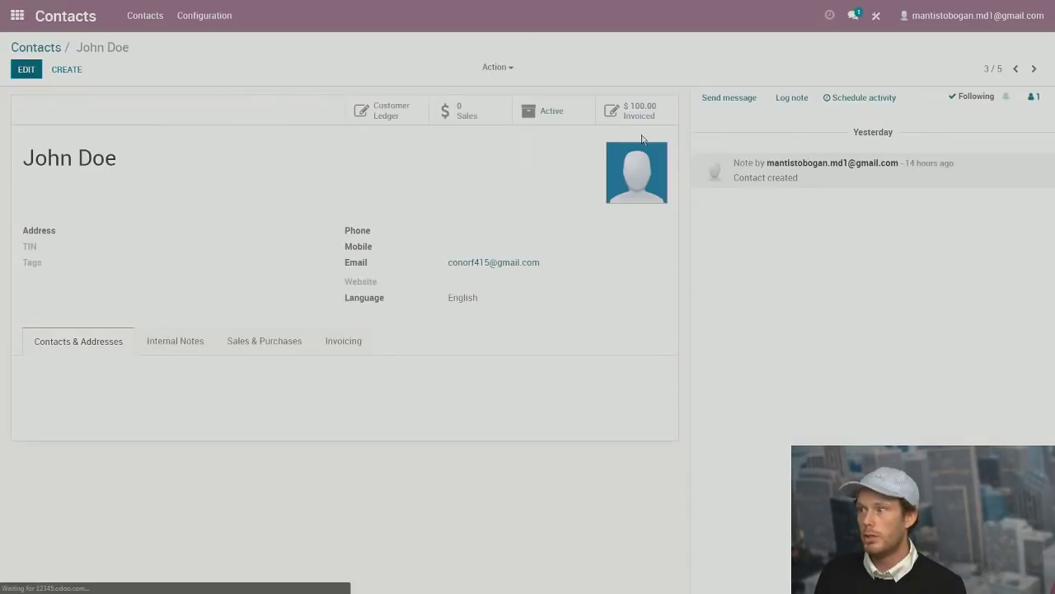
{"action": "left_click", "coordinate": [500, 67]}
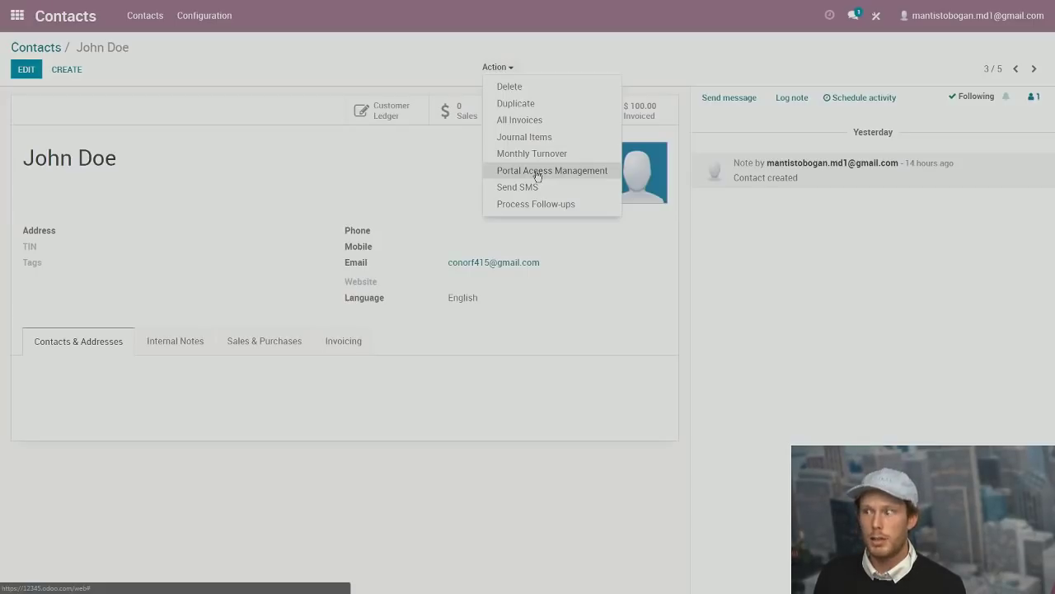
{"action": "left_click", "coordinate": [537, 176]}
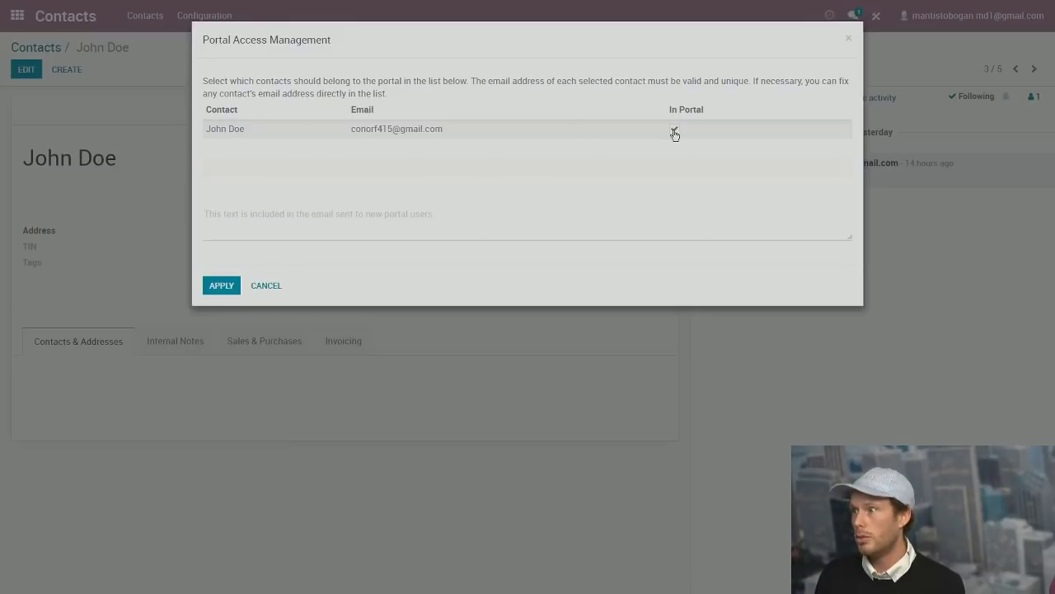
{"action": "left_click", "coordinate": [221, 285]}
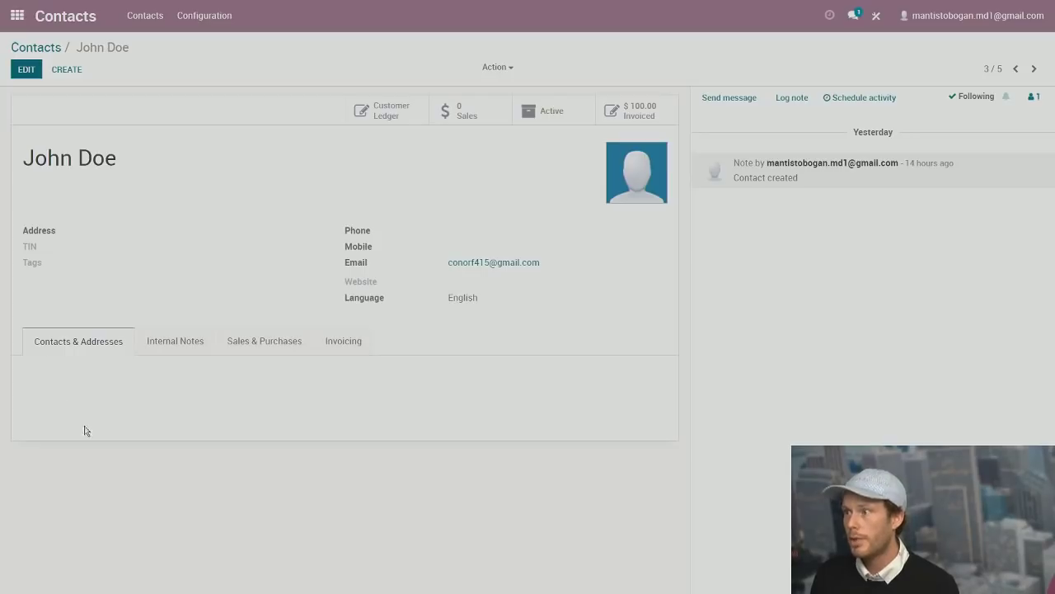
{"action": "left_click_drag", "start_coordinate": [27, 156], "coordinate": [162, 174]}
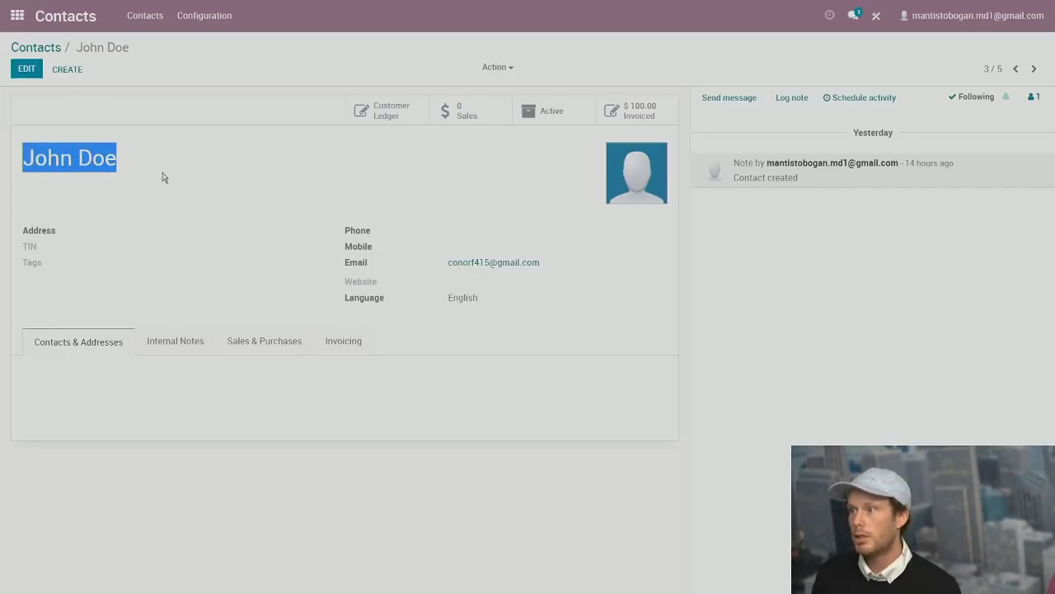
Open the customer's paid $115.00 invoice from the contact's $100.00 Invoiced list.
{"action": "left_click", "coordinate": [633, 115]}
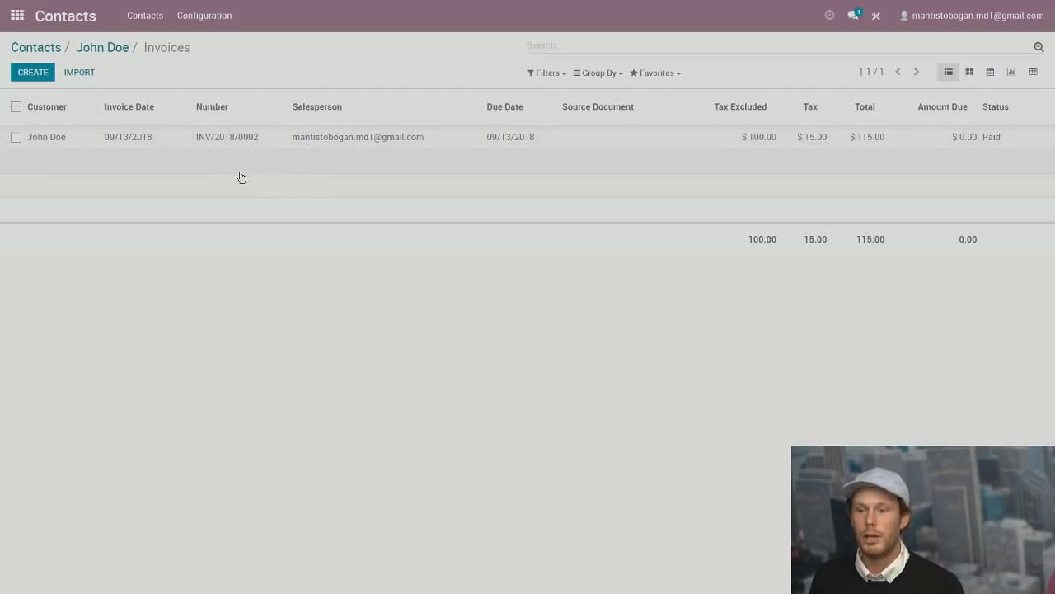
{"action": "left_click", "coordinate": [389, 137]}
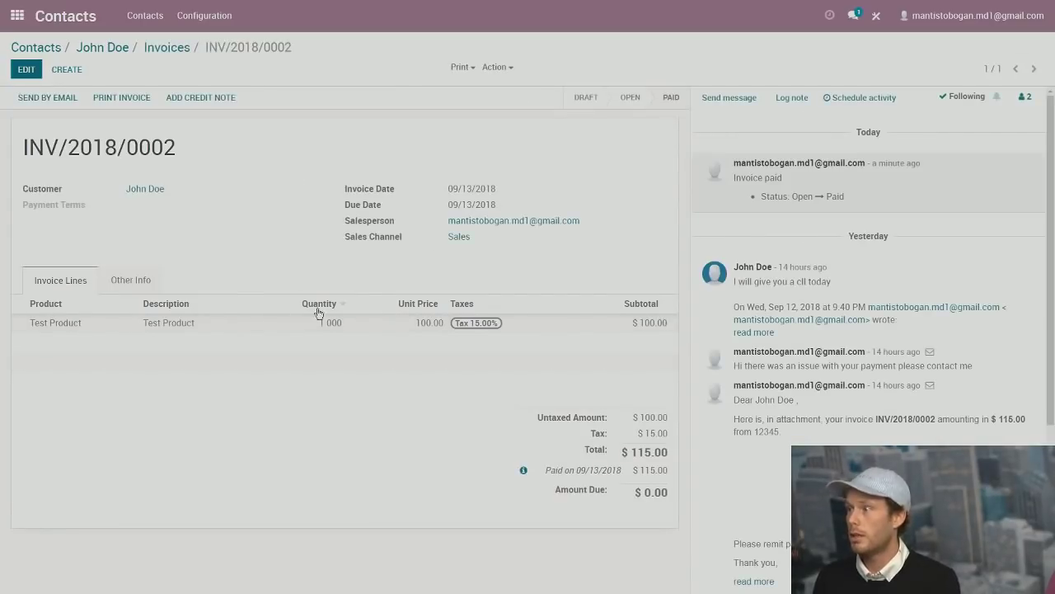